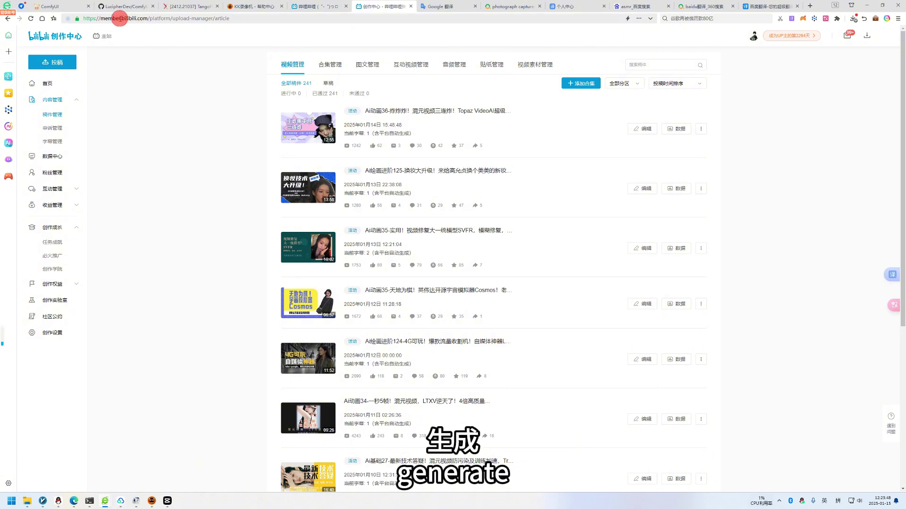
- Open the TangoFlux paper on arXiv and read its translated title and abstract
{"action": "left_click", "coordinate": [188, 8]}
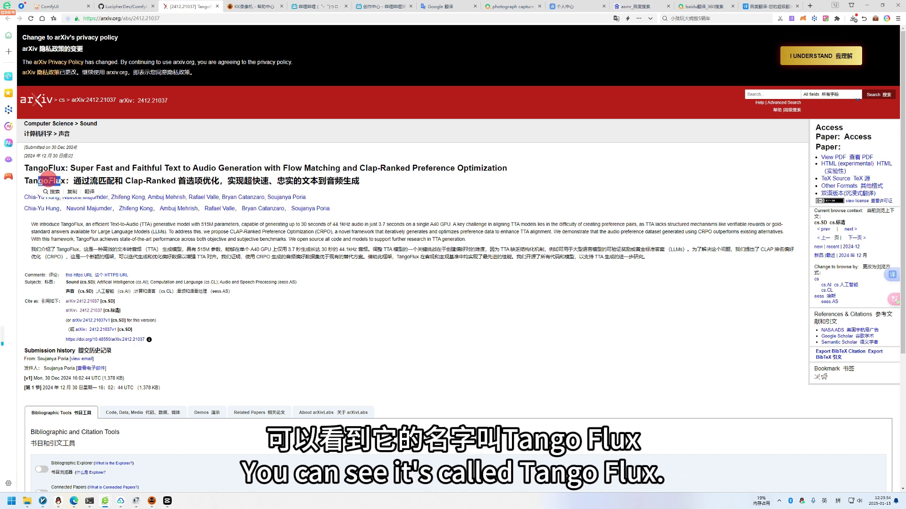
{"action": "left_click_drag", "start_coordinate": [113, 179], "coordinate": [228, 180]}
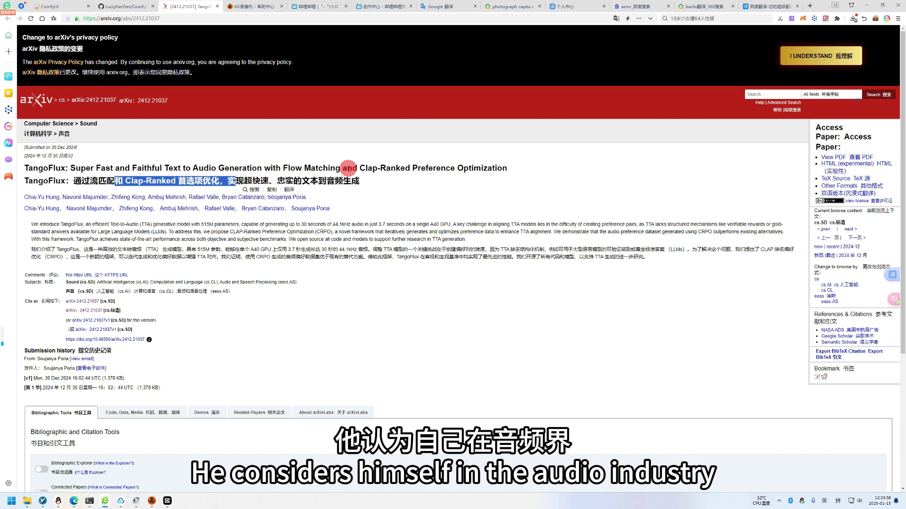
{"action": "left_click_drag", "start_coordinate": [327, 180], "coordinate": [266, 180]}
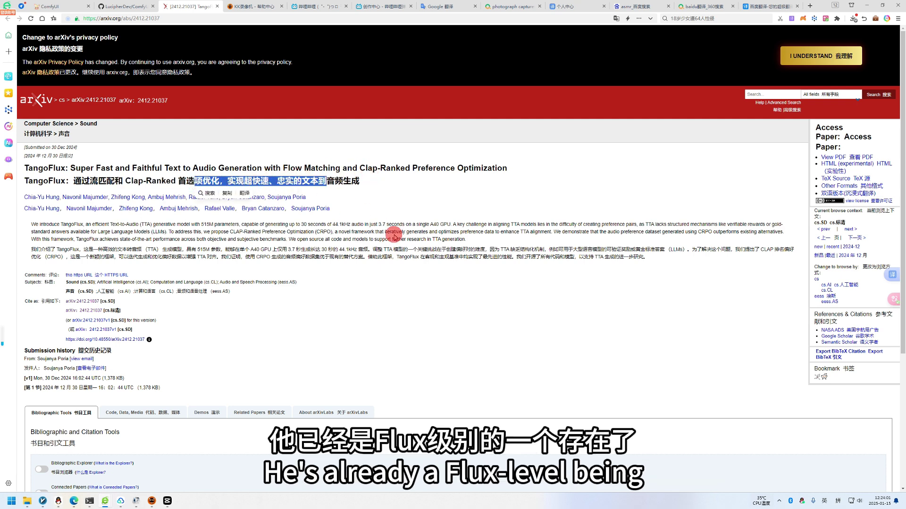
{"action": "left_click", "coordinate": [393, 234]}
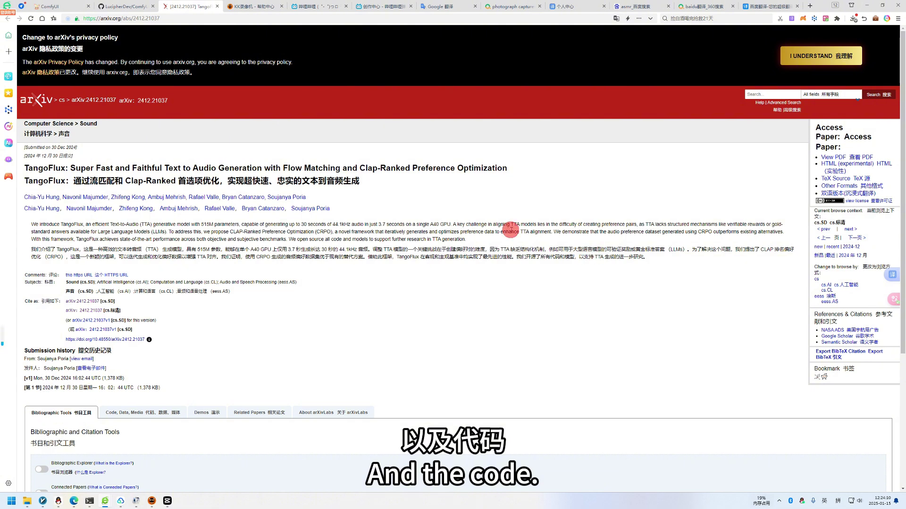
- Switch to ComfyUI and enable the two bypassed TangoFlux node groups below the large title banner
{"action": "left_click", "coordinate": [50, 7]}
{"action": "scroll", "coordinate": [277, 172], "scroll_direction": "up", "scroll_amount": 5}
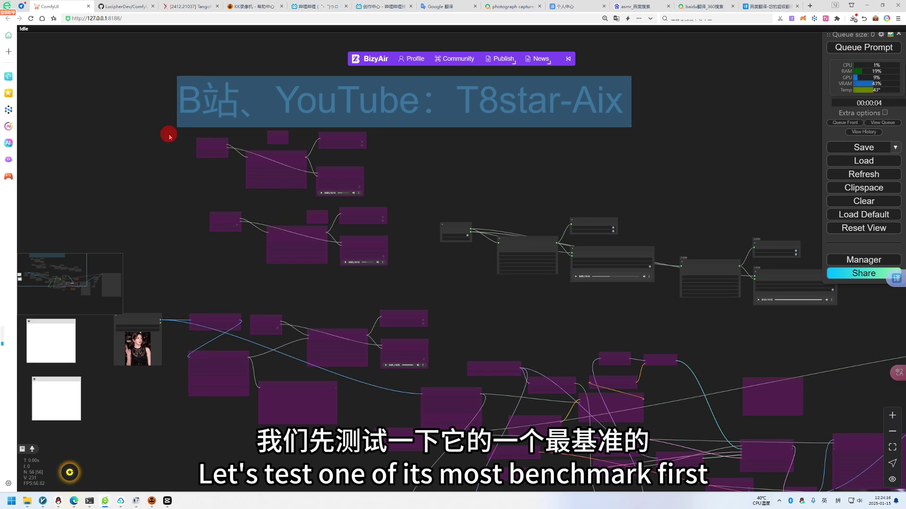
{"action": "left_click_drag", "start_coordinate": [172, 134], "coordinate": [401, 281]}
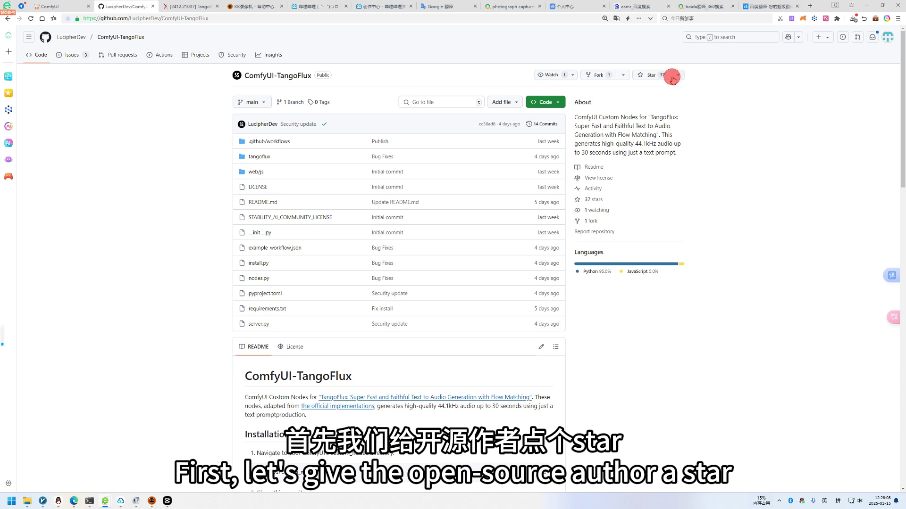
- Star the ComfyUI-TangoFlux repository on GitHub and return to the ComfyUI workflow
{"action": "left_click", "coordinate": [661, 76]}
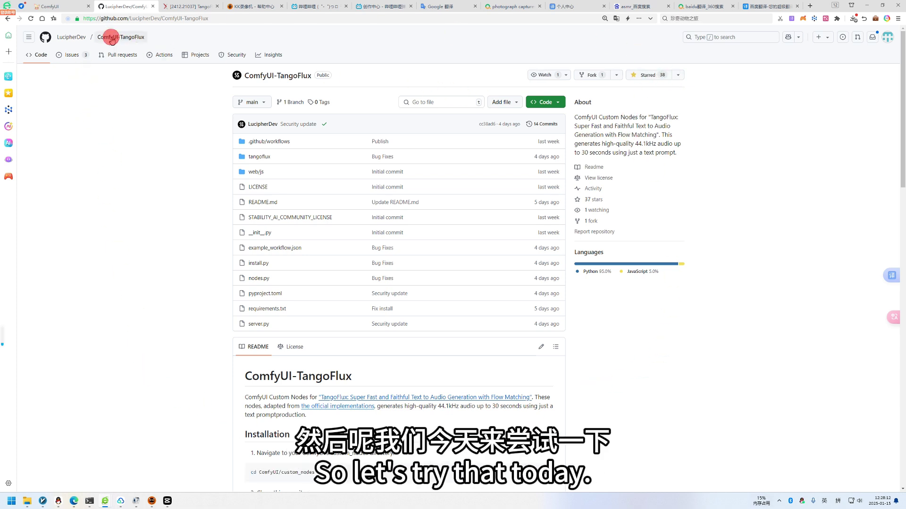
{"action": "left_click", "coordinate": [60, 4]}
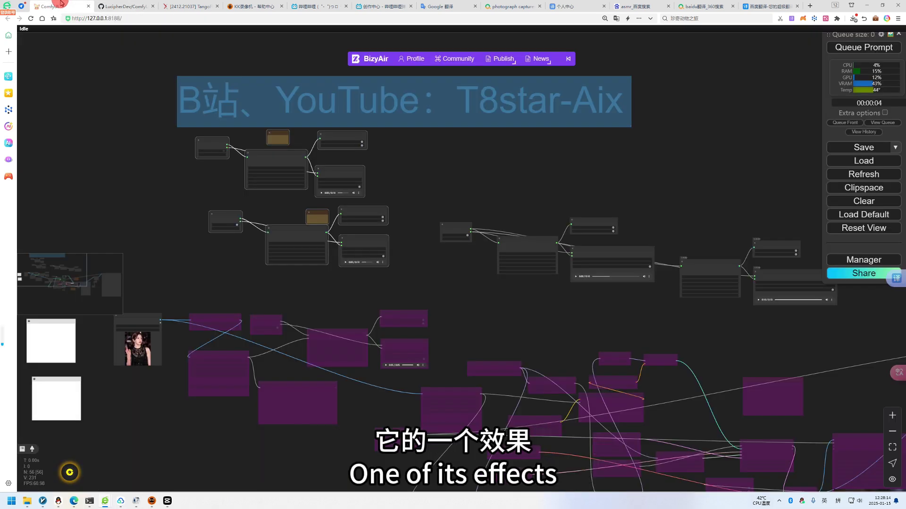
- Move the first group's TangoFluxLoader node slightly lower and nudge its TangoFluxSampler node
{"action": "scroll", "coordinate": [141, 152], "scroll_direction": "up", "scroll_amount": 5}
{"action": "scroll", "coordinate": [156, 188], "scroll_direction": "up", "scroll_amount": 3}
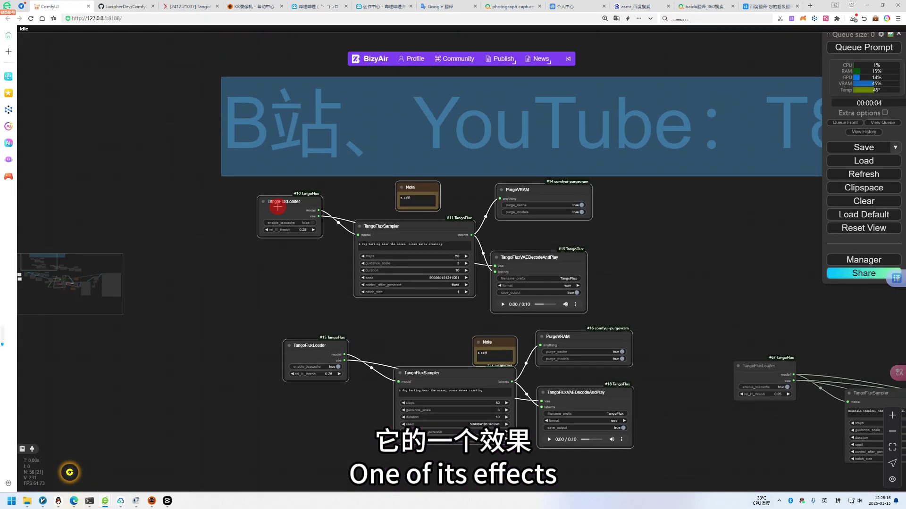
{"action": "scroll", "coordinate": [353, 212], "scroll_direction": "up", "scroll_amount": 2}
{"action": "scroll", "coordinate": [353, 212], "scroll_direction": "up", "scroll_amount": 1}
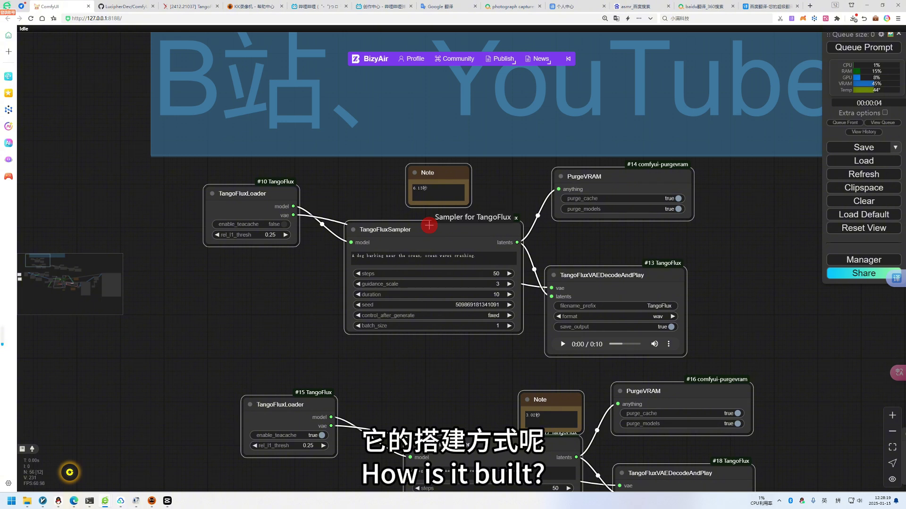
{"action": "scroll", "coordinate": [405, 234], "scroll_direction": "up", "scroll_amount": 1}
{"action": "left_click_drag", "start_coordinate": [234, 201], "coordinate": [243, 225]}
{"action": "left_click_drag", "start_coordinate": [395, 238], "coordinate": [401, 237]}
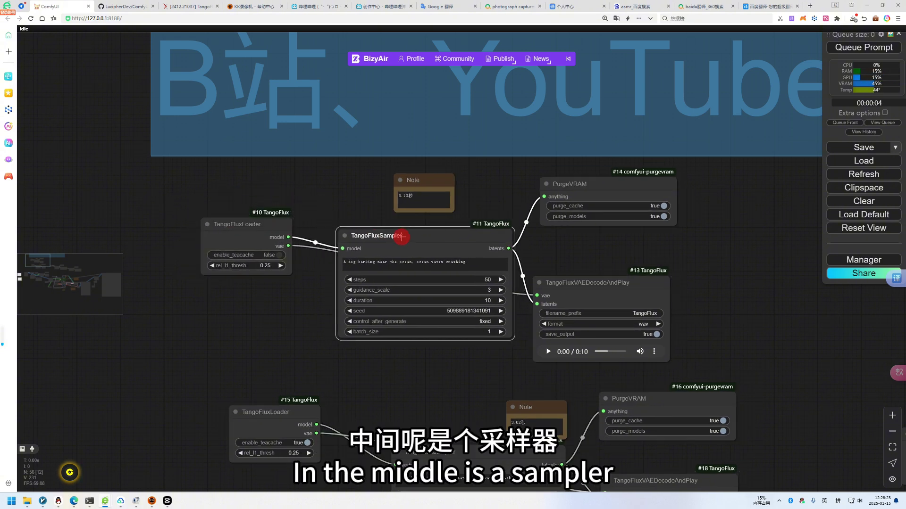
- Raise the first group's TangoFluxVAEDecodeAndPlay node and lower its sampler and loader slightly to tidy the layout
{"action": "left_click_drag", "start_coordinate": [641, 293], "coordinate": [636, 267]}
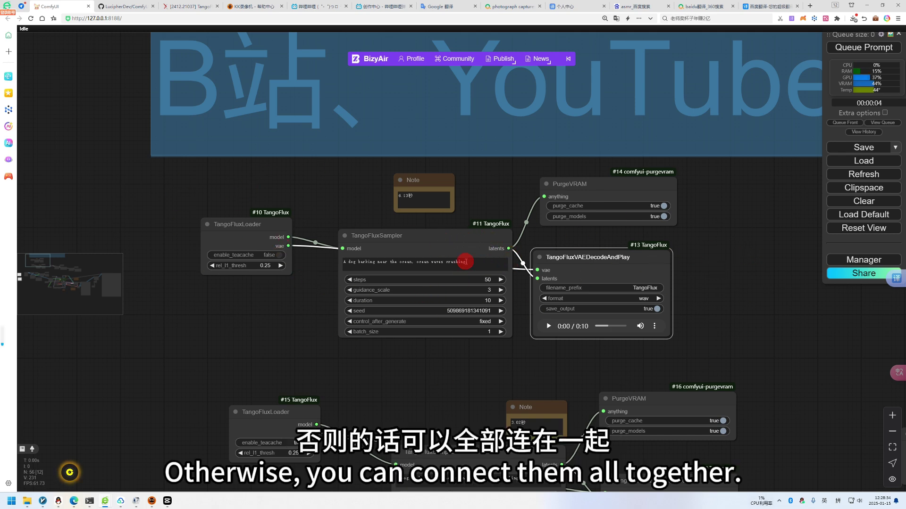
{"action": "left_click_drag", "start_coordinate": [465, 262], "coordinate": [459, 270]}
{"action": "left_click_drag", "start_coordinate": [596, 258], "coordinate": [598, 251]}
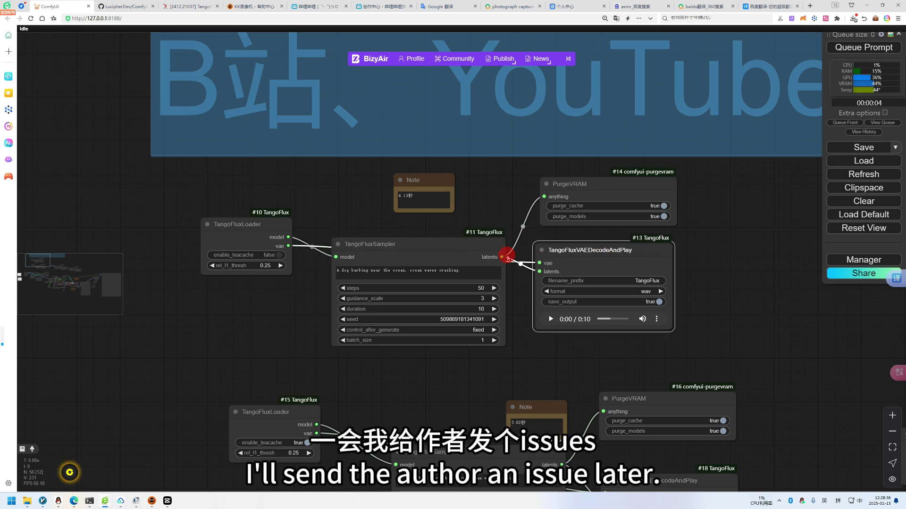
{"action": "left_click", "coordinate": [436, 251]}
{"action": "left_click_drag", "start_coordinate": [259, 233], "coordinate": [259, 242]}
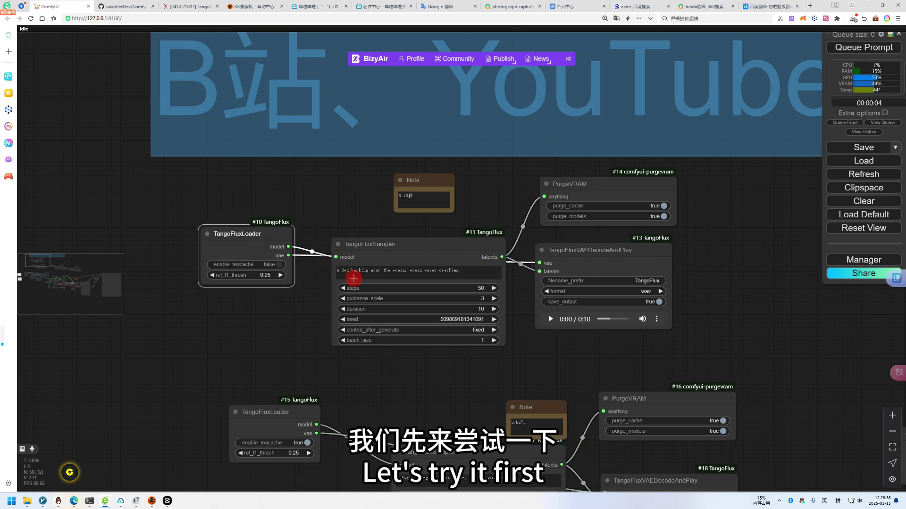
- Examine the dog barking and ocean waves prompt in the first group's TangoFluxSampler
{"action": "scroll", "coordinate": [451, 285], "scroll_direction": "up", "scroll_amount": 1}
{"action": "left_click", "coordinate": [353, 268]}
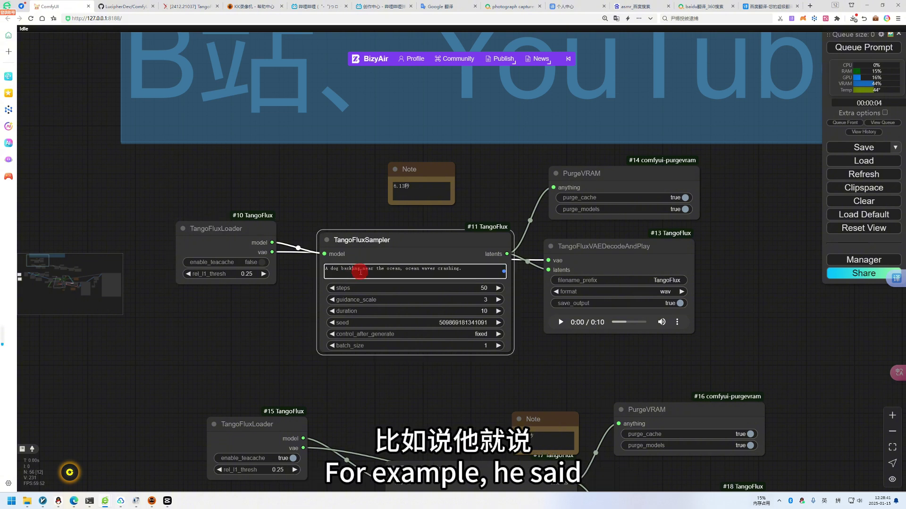
{"action": "left_click", "coordinate": [400, 270]}
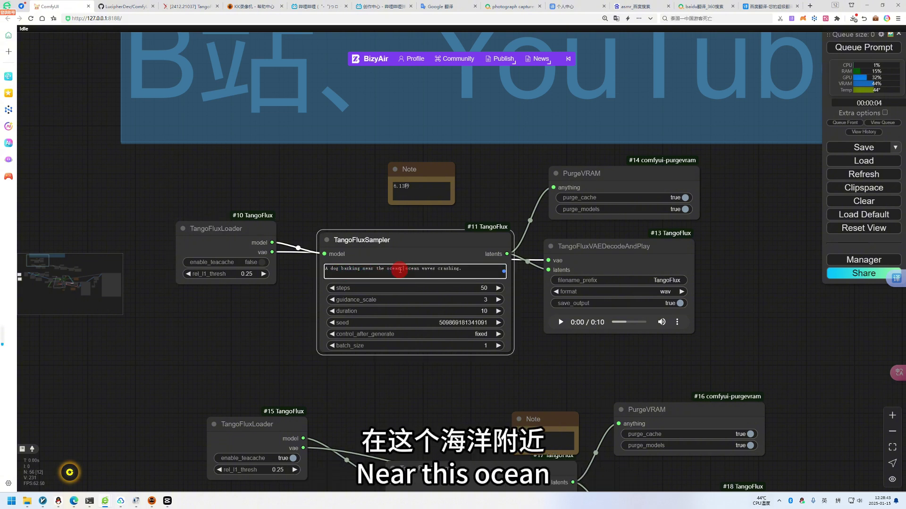
{"action": "left_click", "coordinate": [356, 268]}
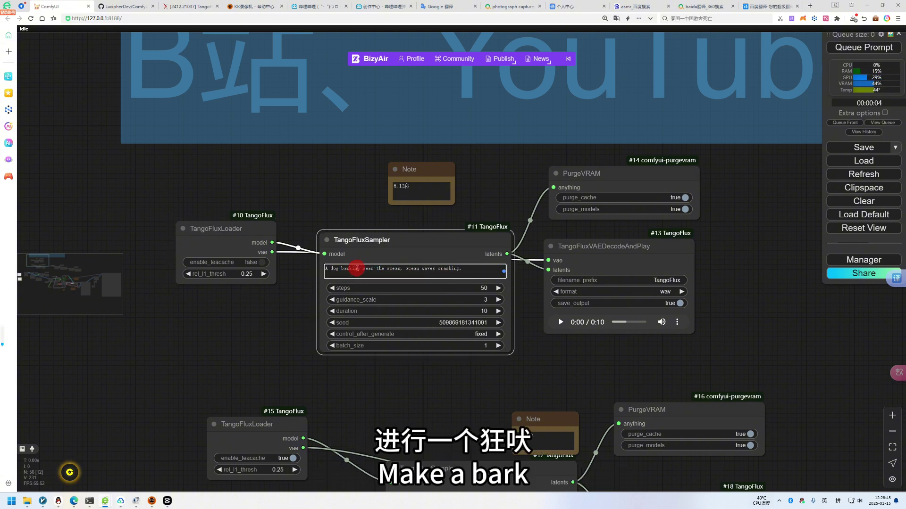
{"action": "left_click_drag", "start_coordinate": [456, 271], "coordinate": [410, 269]}
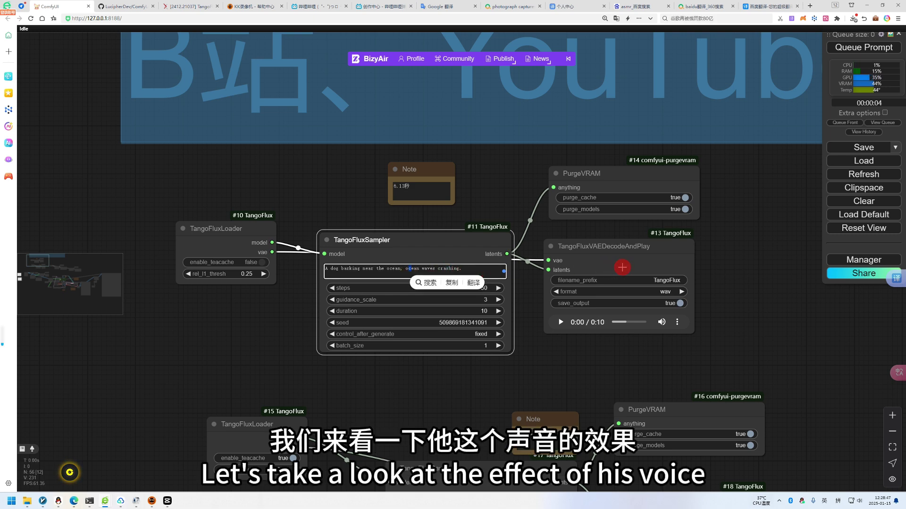
- Play the first group's generated dog barking audio, then stop the playback
{"action": "left_click", "coordinate": [561, 323]}
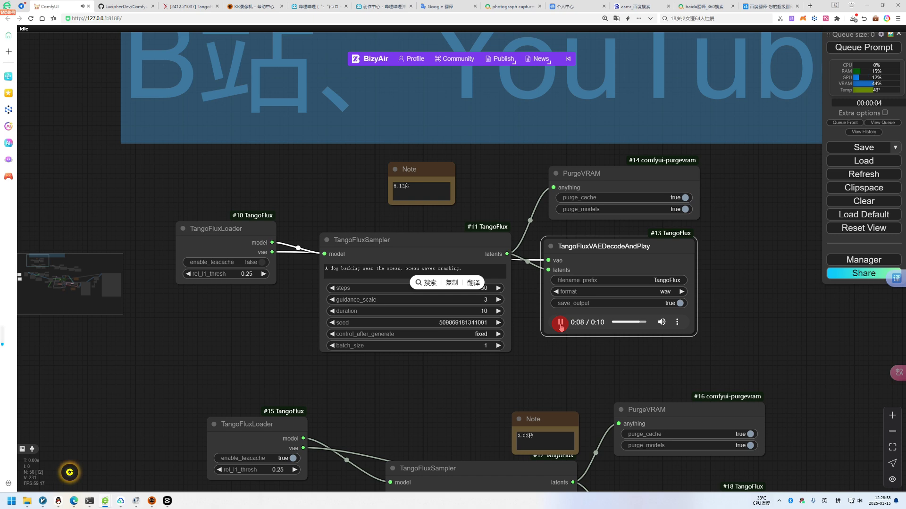
{"action": "left_click", "coordinate": [565, 367]}
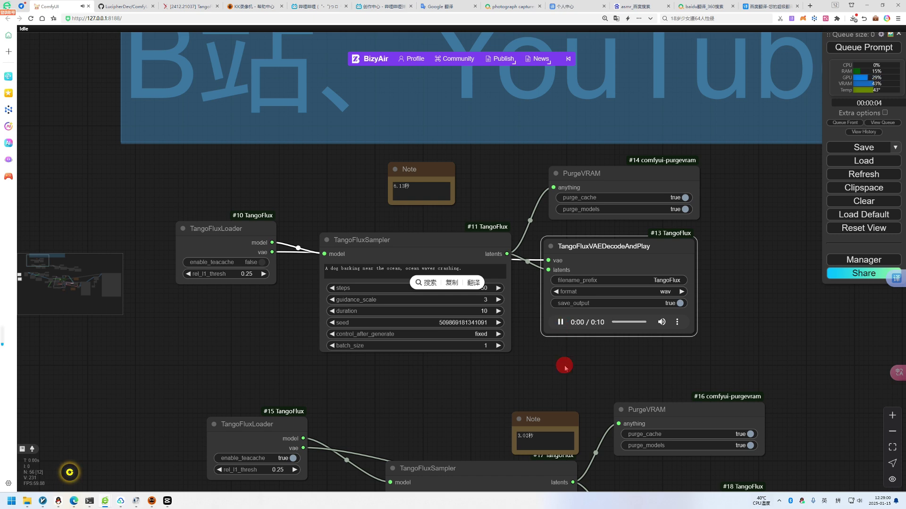
{"action": "left_click", "coordinate": [560, 322]}
- Nudge the first group's TangoFluxLoader and move its timing note above the sampler's left end
{"action": "scroll", "coordinate": [425, 309], "scroll_direction": "down", "scroll_amount": 5}
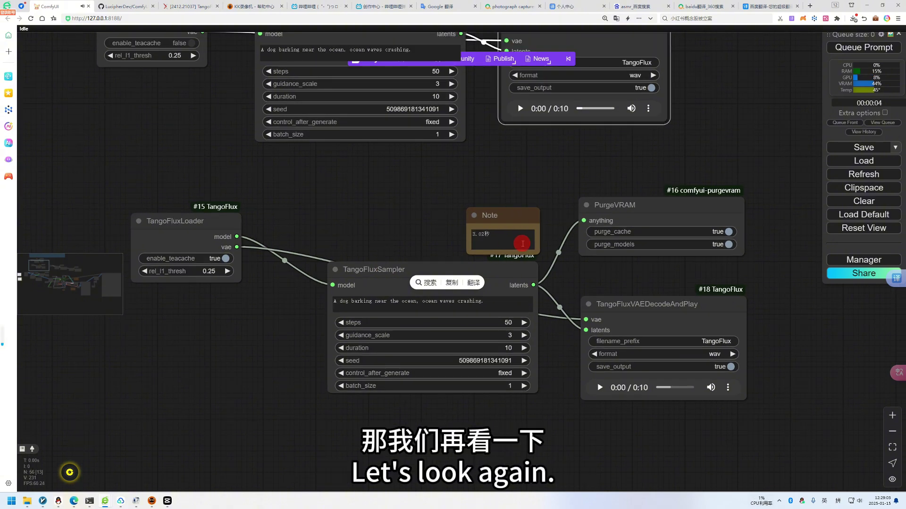
{"action": "left_click_drag", "start_coordinate": [429, 236], "coordinate": [469, 359]}
{"action": "left_click", "coordinate": [198, 143]}
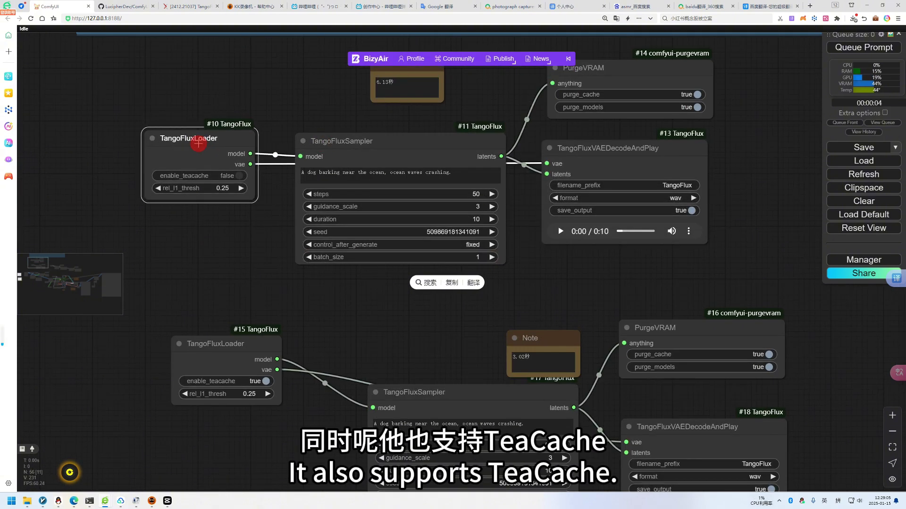
{"action": "left_click_drag", "start_coordinate": [198, 143], "coordinate": [200, 151]}
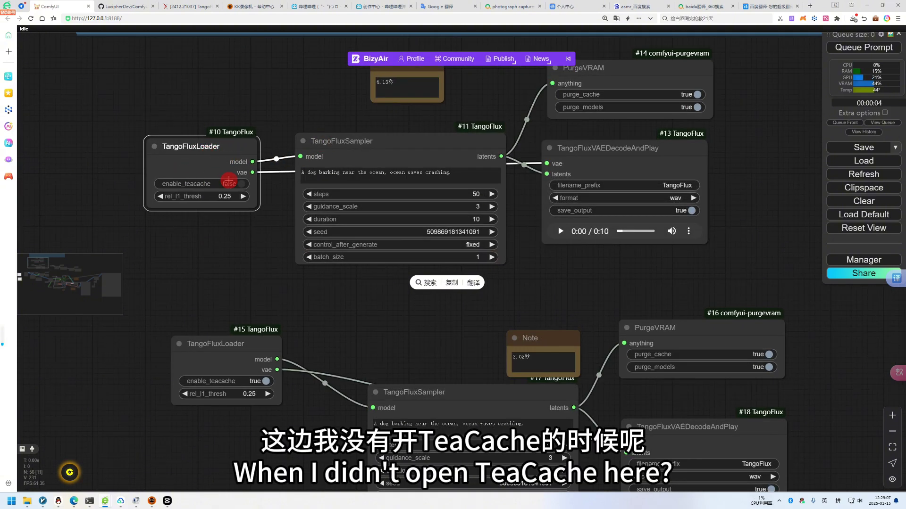
{"action": "left_click_drag", "start_coordinate": [413, 65], "coordinate": [398, 114]}
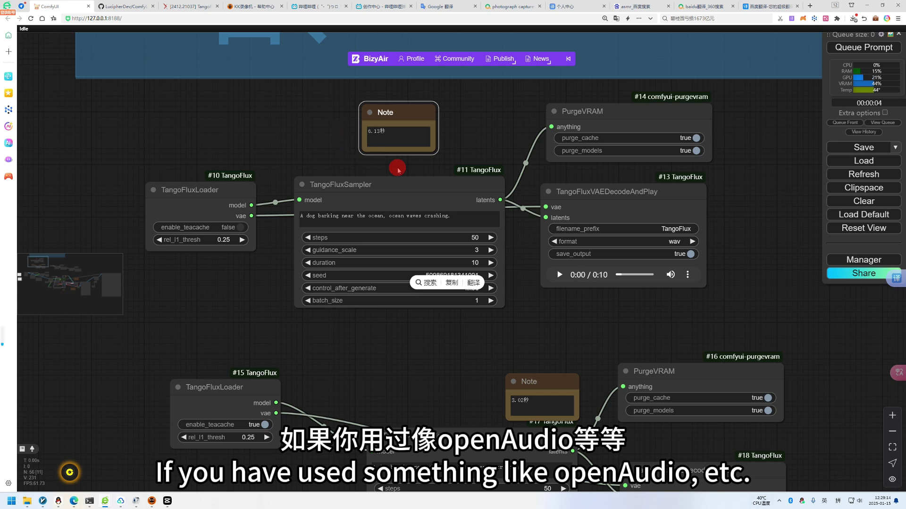
{"action": "left_click_drag", "start_coordinate": [404, 114], "coordinate": [347, 117]}
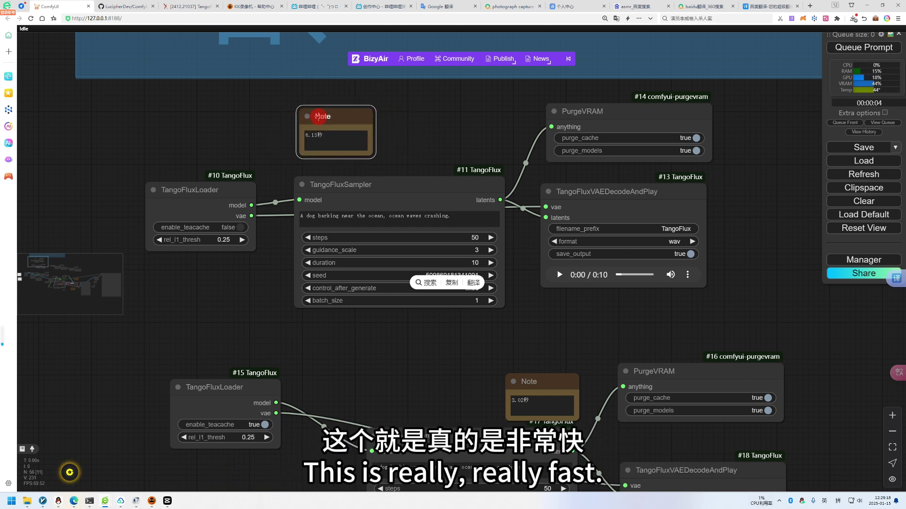
- Move the second group's timing note above the sampler's left end and shift its TangoFluxLoader closer to the note
{"action": "left_click_drag", "start_coordinate": [293, 296], "coordinate": [291, 248]}
{"action": "scroll", "coordinate": [291, 249], "scroll_direction": "down", "scroll_amount": 3}
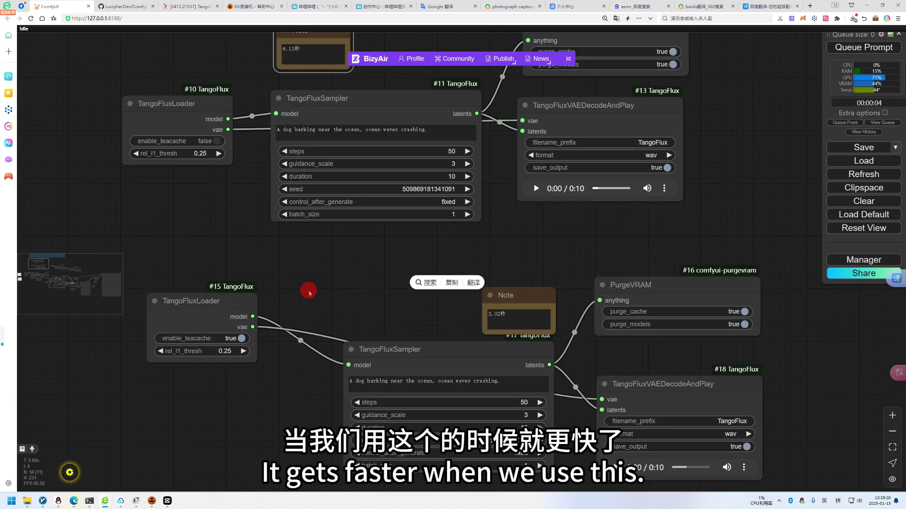
{"action": "scroll", "coordinate": [294, 247], "scroll_direction": "down", "scroll_amount": 3}
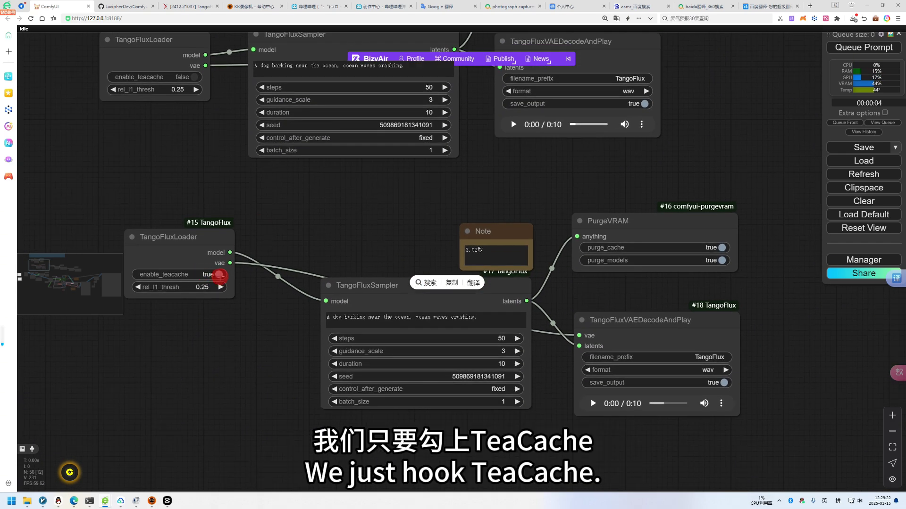
{"action": "scroll", "coordinate": [219, 276], "scroll_direction": "down", "scroll_amount": 2}
{"action": "left_click_drag", "start_coordinate": [450, 190], "coordinate": [315, 172]}
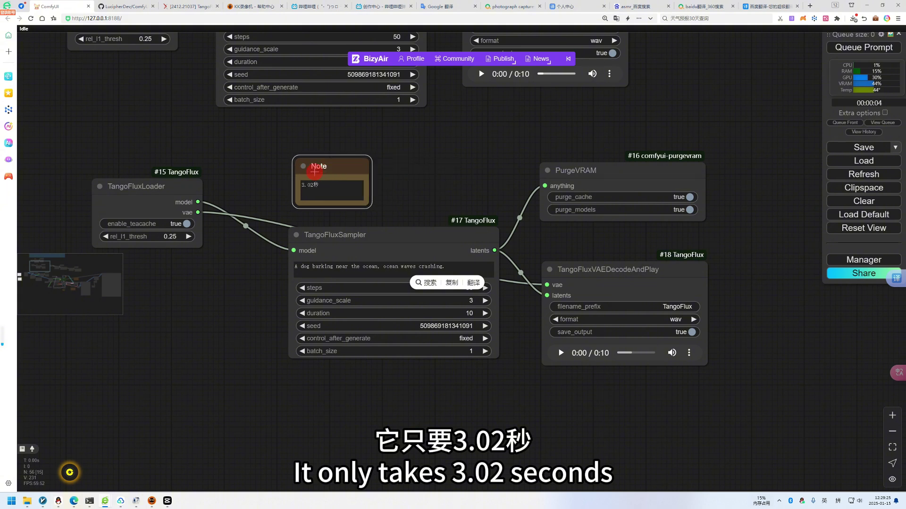
{"action": "left_click_drag", "start_coordinate": [174, 182], "coordinate": [215, 168]}
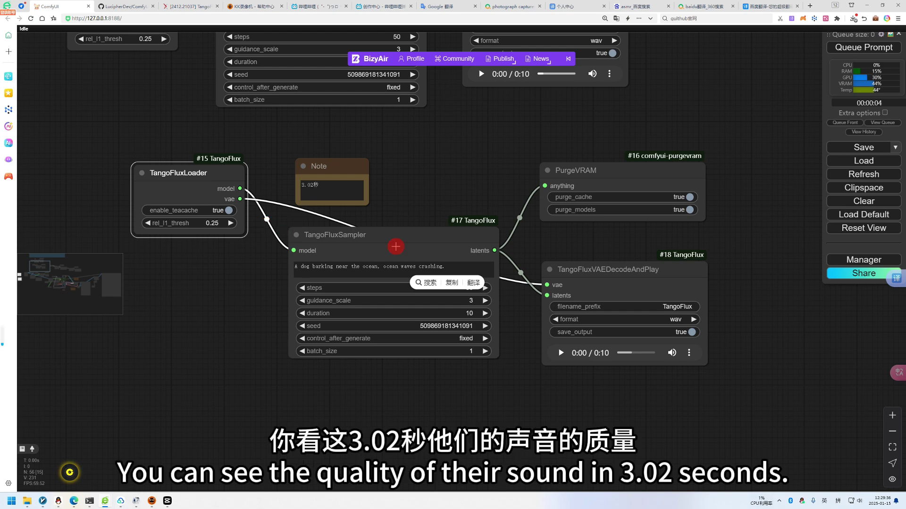
- Read the mountain temple morning bell prompt in its TangoFluxSampler and play that group's generated audio
{"action": "left_click", "coordinate": [403, 239]}
{"action": "left_click_drag", "start_coordinate": [496, 379], "coordinate": [352, 282]}
{"action": "left_click", "coordinate": [350, 258]}
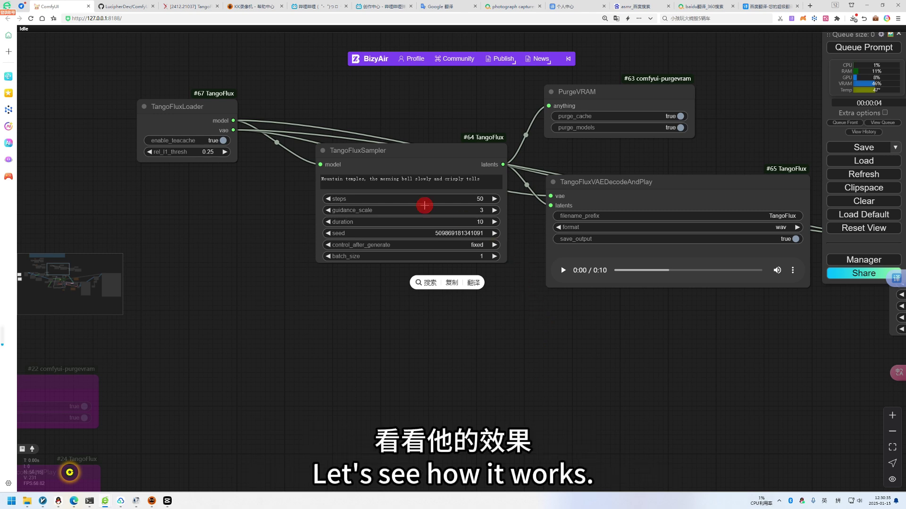
{"action": "left_click", "coordinate": [348, 178]}
{"action": "left_click_drag", "start_coordinate": [380, 182], "coordinate": [455, 182]}
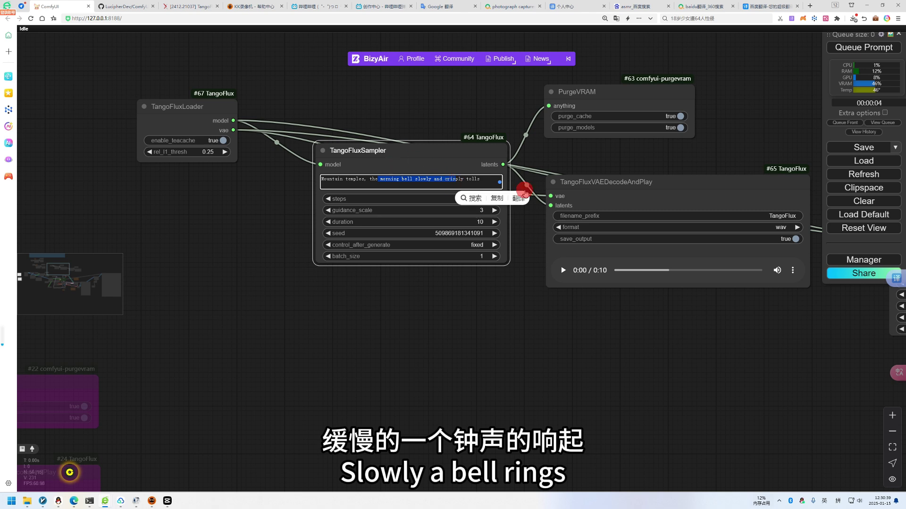
{"action": "left_click_drag", "start_coordinate": [634, 168], "coordinate": [487, 207]}
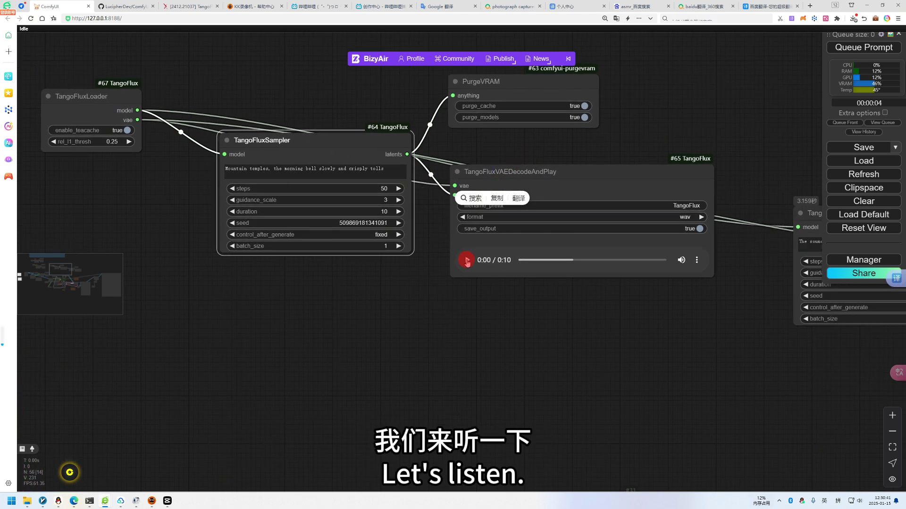
{"action": "left_click", "coordinate": [466, 260]}
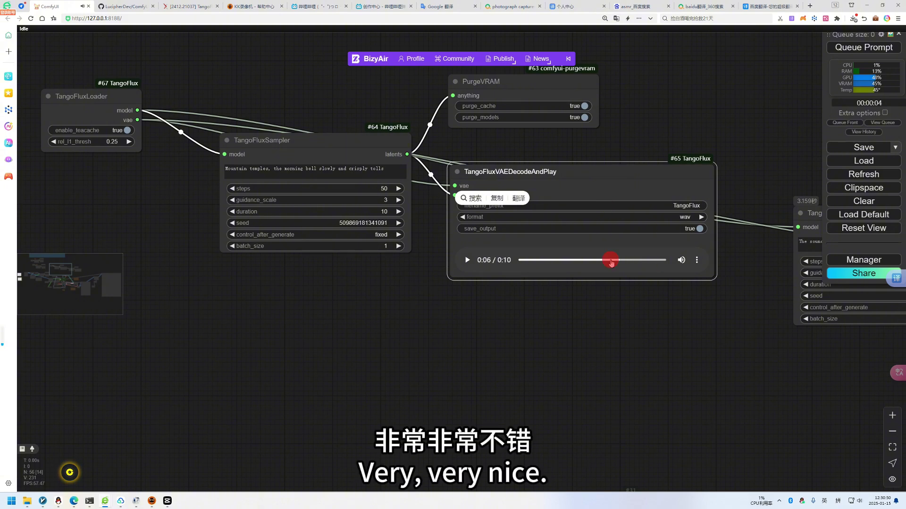
- Play the audio generated from the prompt "The sound of vehicles galloping"
{"action": "left_click_drag", "start_coordinate": [648, 340], "coordinate": [364, 309]}
{"action": "left_click_drag", "start_coordinate": [537, 319], "coordinate": [434, 299]}
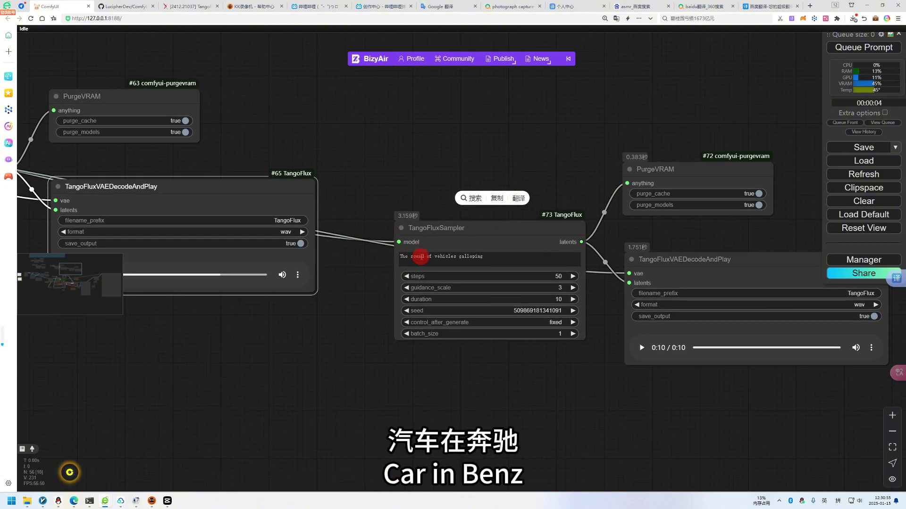
{"action": "left_click", "coordinate": [642, 348]}
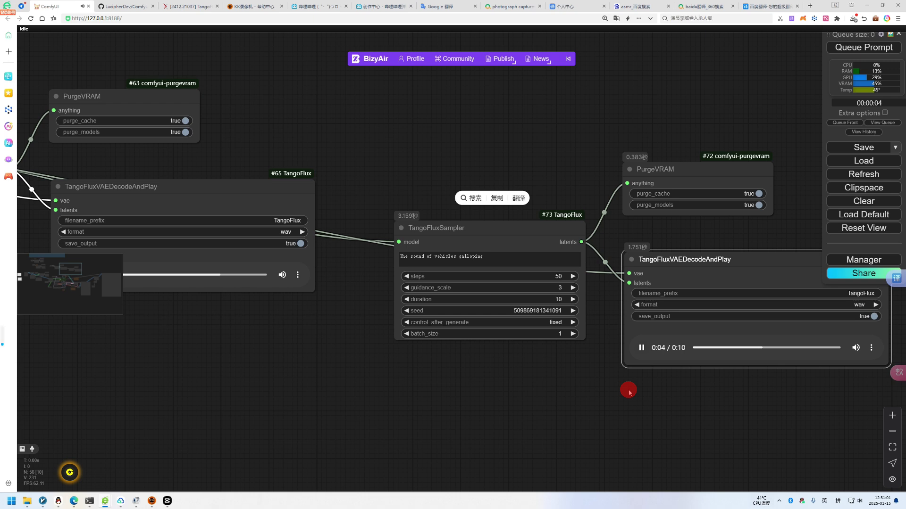
- Pause the vehicle audio and look back over the mountain temple and vehicle sampler groups
{"action": "left_click", "coordinate": [641, 348]}
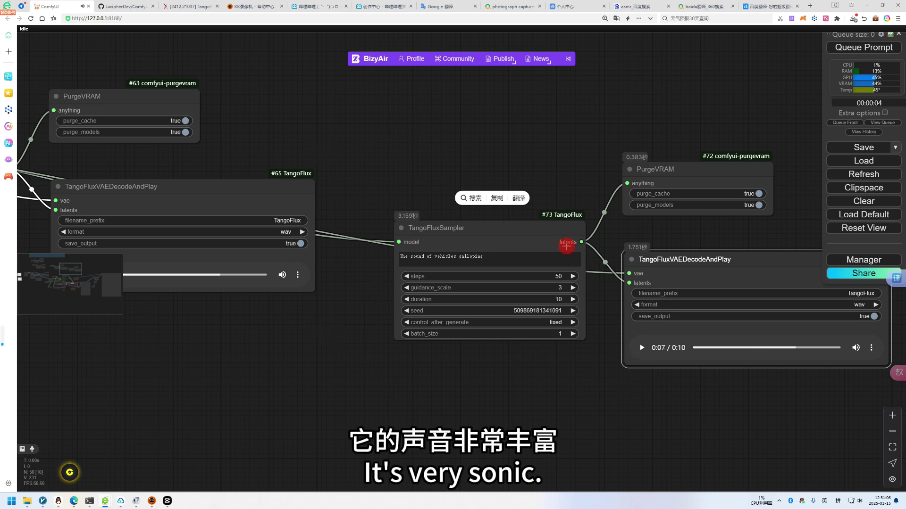
{"action": "left_click_drag", "start_coordinate": [386, 172], "coordinate": [385, 171]}
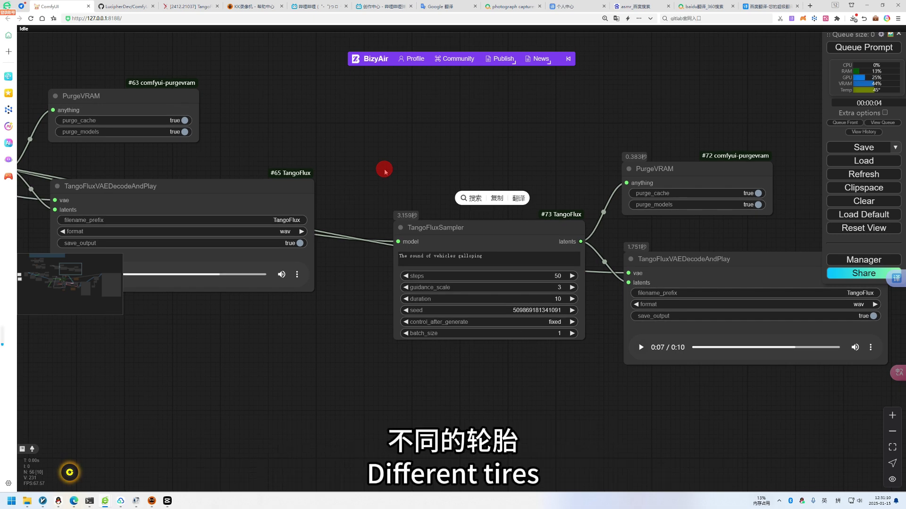
{"action": "scroll", "coordinate": [384, 172], "scroll_direction": "down", "scroll_amount": 3}
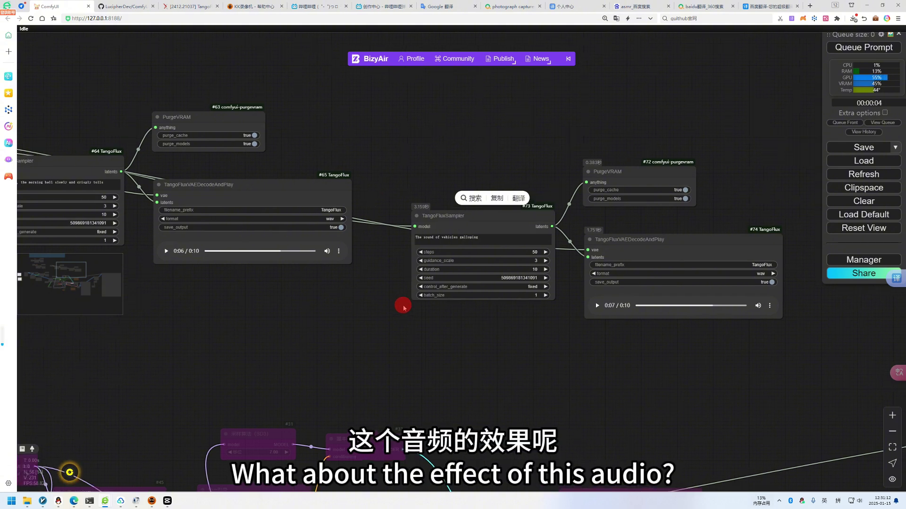
{"action": "left_click_drag", "start_coordinate": [341, 308], "coordinate": [403, 308]}
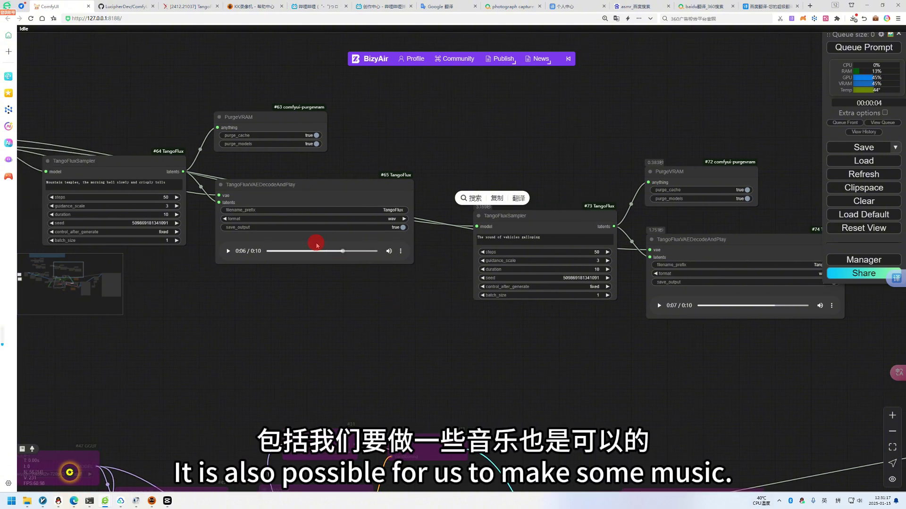
{"action": "left_click_drag", "start_coordinate": [283, 281], "coordinate": [417, 298]}
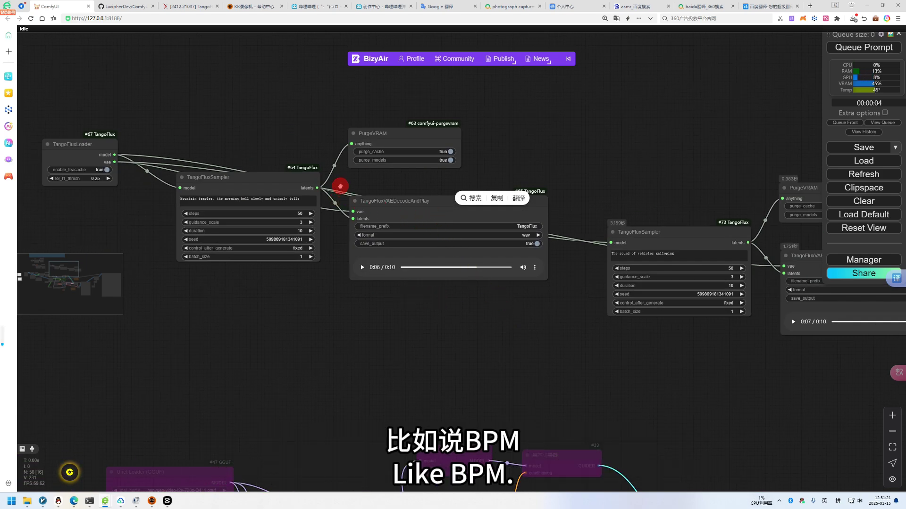
{"action": "left_click_drag", "start_coordinate": [339, 188], "coordinate": [353, 208]}
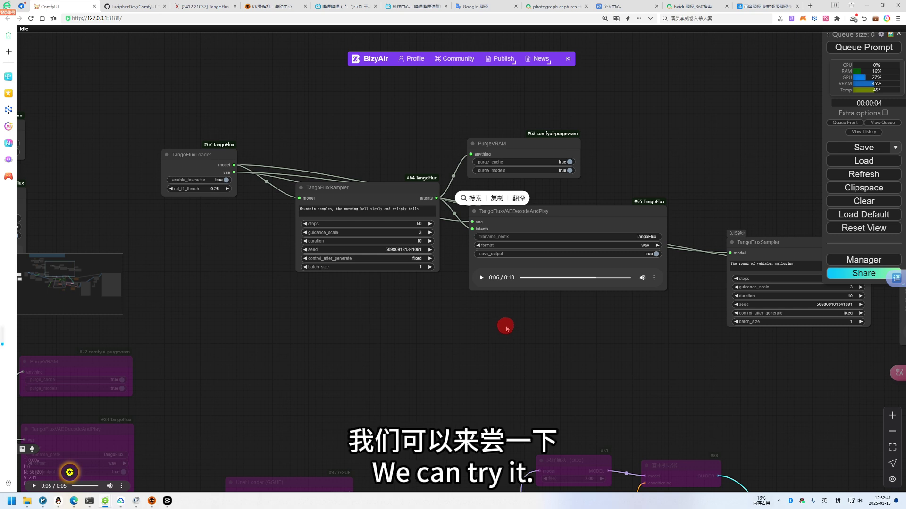
- Replace the prompt of the vehicle sound's TangoFluxSampler with "a music,bpm 128"
{"action": "left_click_drag", "start_coordinate": [506, 324], "coordinate": [428, 349]}
{"action": "left_click_drag", "start_coordinate": [599, 373], "coordinate": [557, 373]}
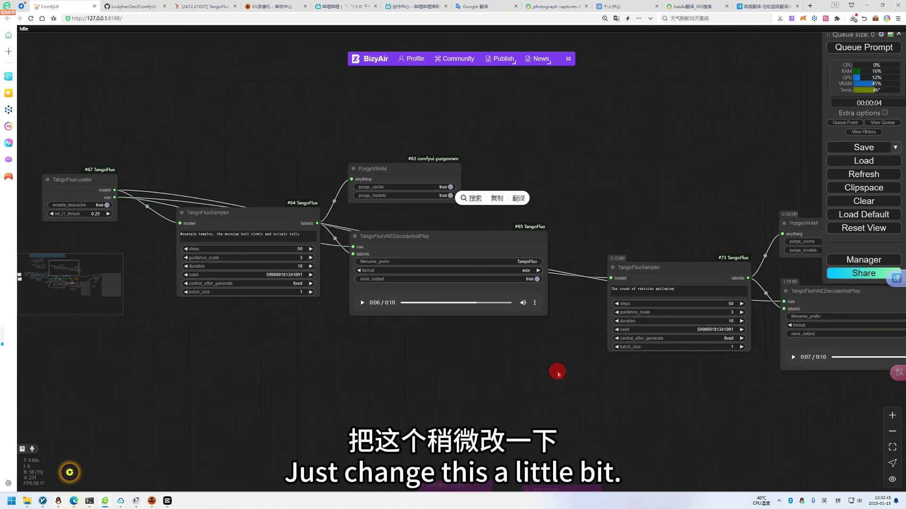
{"action": "triple_click", "coordinate": [686, 292]}
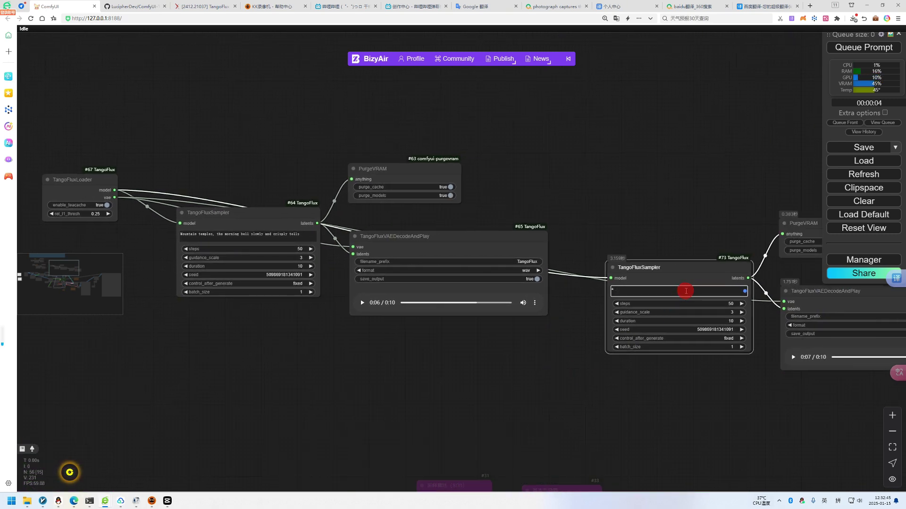
{"action": "type", "text": "a music, bpm 128"}
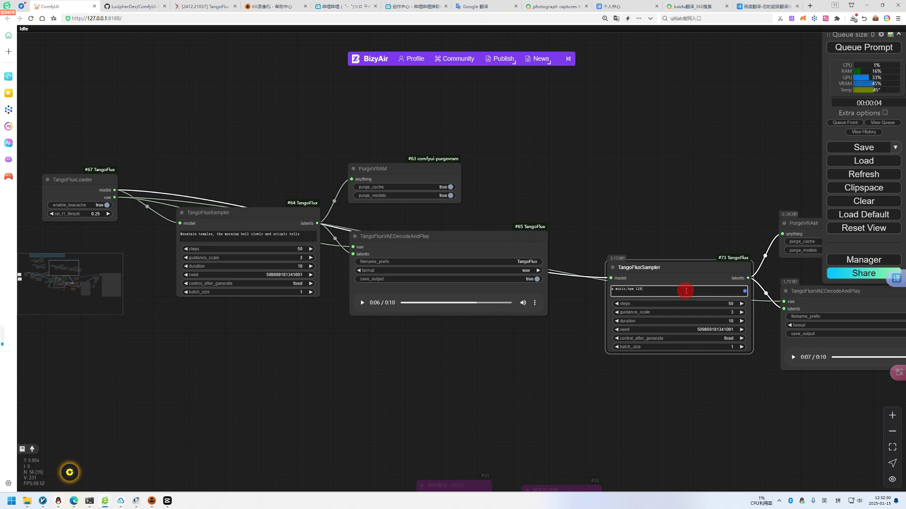
{"action": "left_click", "coordinate": [707, 195]}
{"action": "scroll", "coordinate": [635, 199], "scroll_direction": "up", "scroll_amount": 2}
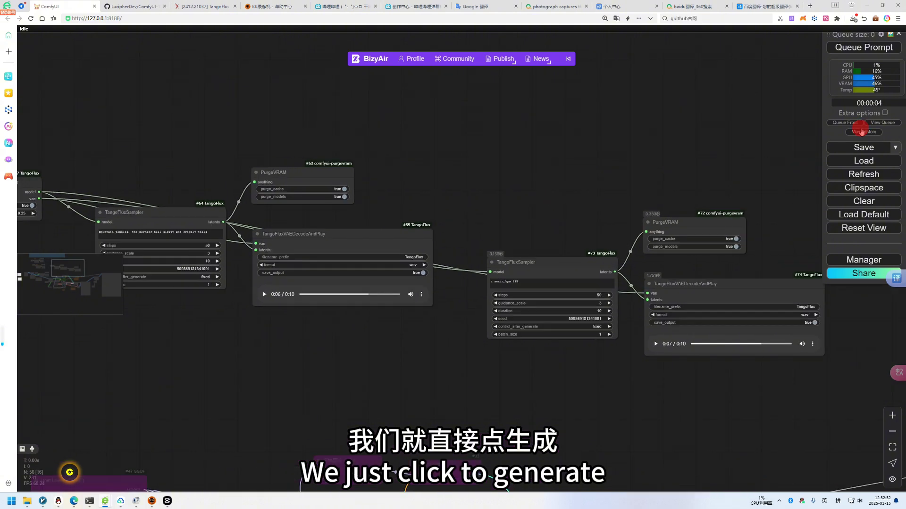
- Queue the workflow to generate audio from the new music prompt
{"action": "left_click", "coordinate": [864, 47]}
{"action": "scroll", "coordinate": [614, 138], "scroll_direction": "down", "scroll_amount": 1}
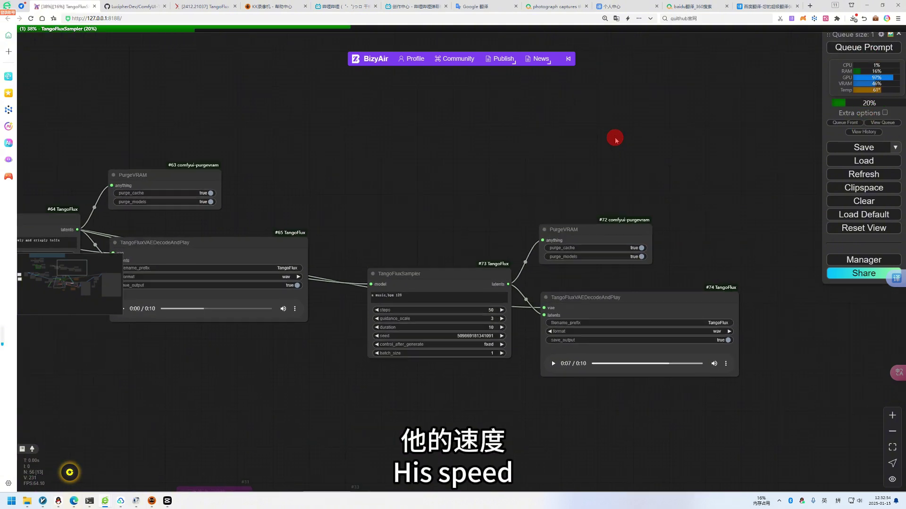
{"action": "left_click_drag", "start_coordinate": [526, 174], "coordinate": [562, 178]}
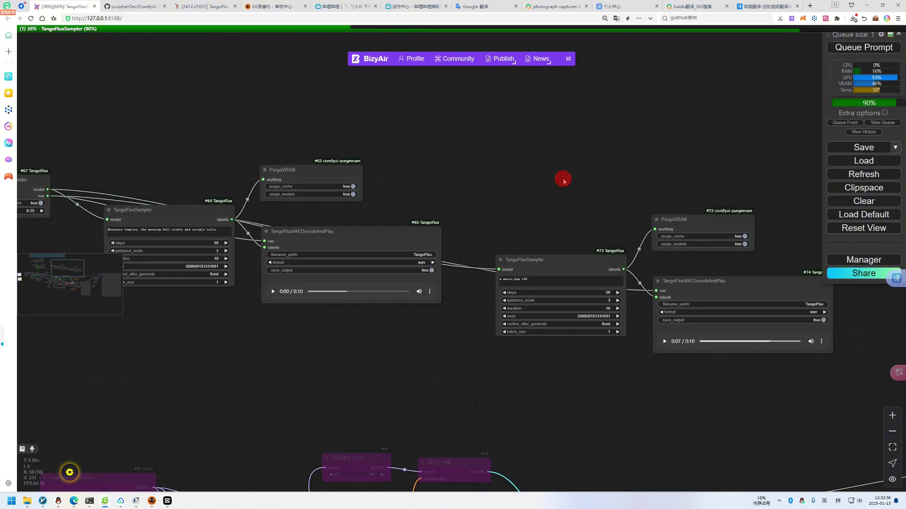
- Play the music generated from the "a music,bpm 128" prompt
{"action": "scroll", "coordinate": [546, 208], "scroll_direction": "down", "scroll_amount": 2}
{"action": "left_click_drag", "start_coordinate": [505, 196], "coordinate": [404, 340]}
{"action": "scroll", "coordinate": [439, 344], "scroll_direction": "down", "scroll_amount": 2}
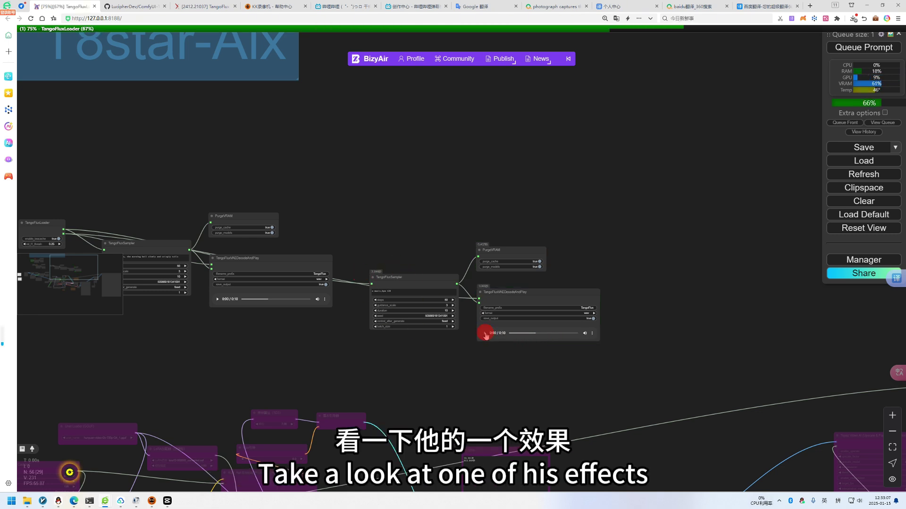
{"action": "left_click", "coordinate": [485, 333]}
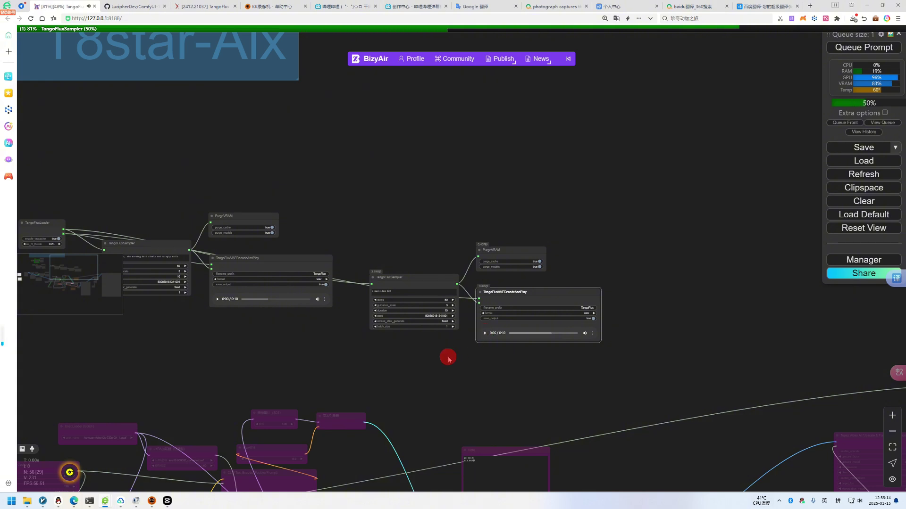
- Dismiss the error dialog and look over the basic TangoFlux groups and the bypassed image-based section below them
{"action": "scroll", "coordinate": [449, 358], "scroll_direction": "down", "scroll_amount": 6}
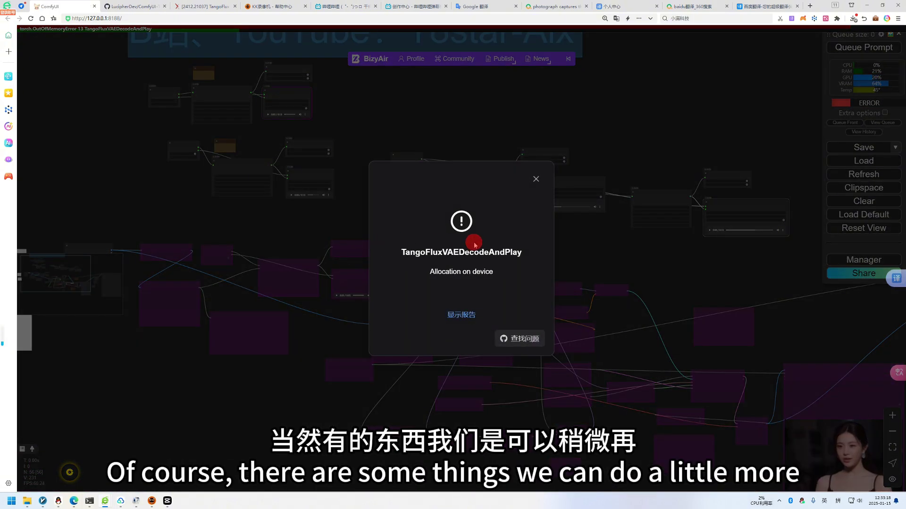
{"action": "left_click", "coordinate": [536, 178]}
{"action": "scroll", "coordinate": [467, 268], "scroll_direction": "up", "scroll_amount": 5}
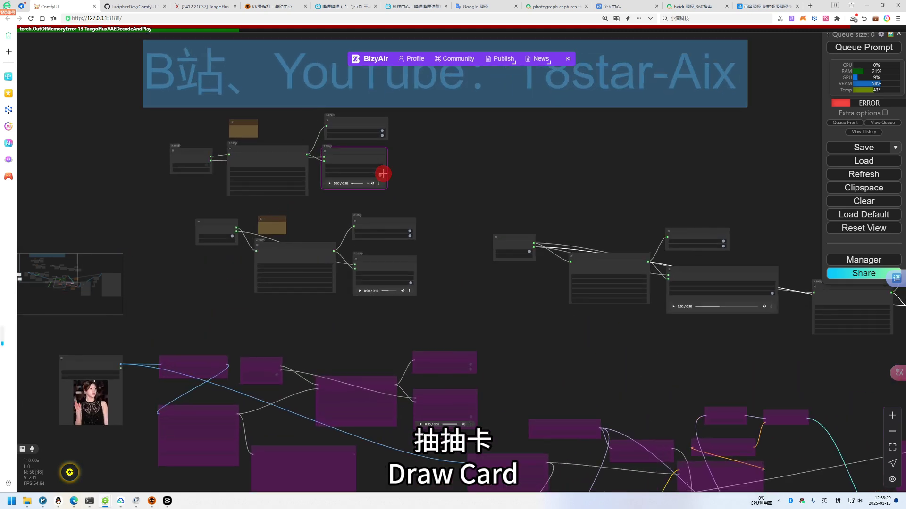
{"action": "scroll", "coordinate": [383, 173], "scroll_direction": "up", "scroll_amount": 4}
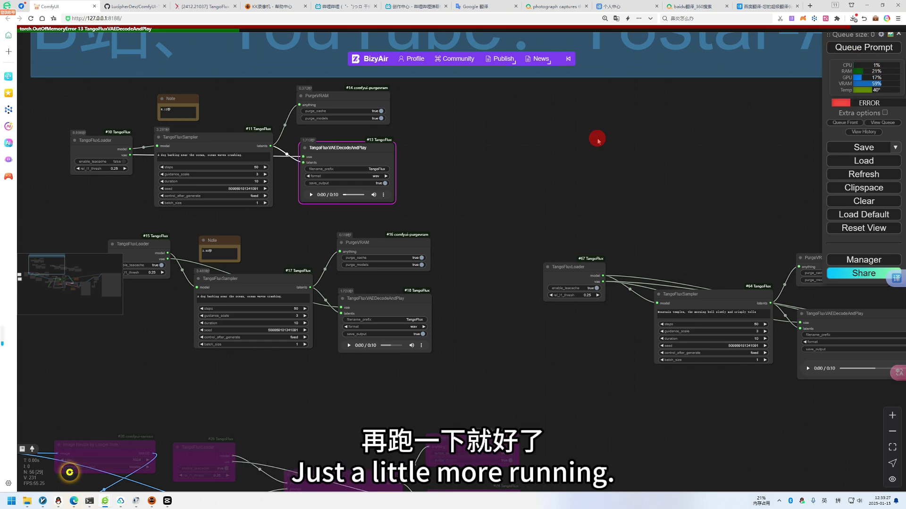
{"action": "scroll", "coordinate": [566, 147], "scroll_direction": "down", "scroll_amount": 5}
{"action": "scroll", "coordinate": [463, 244], "scroll_direction": "down", "scroll_amount": 3}
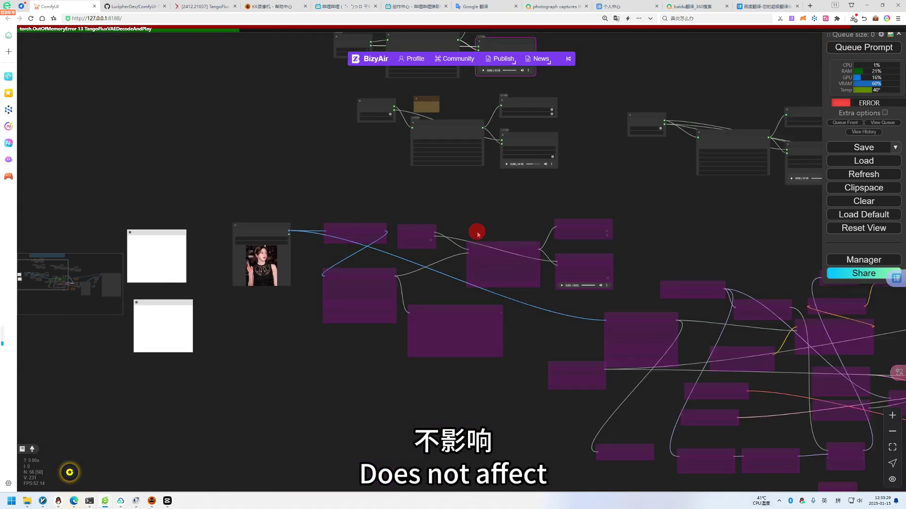
{"action": "scroll", "coordinate": [475, 231], "scroll_direction": "up", "scroll_amount": 2}
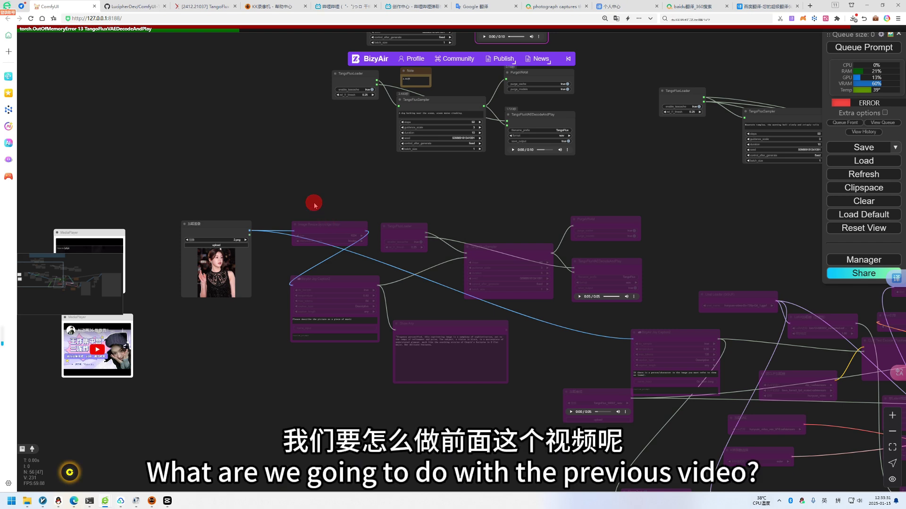
- Re-enable the bypassed captioning and TangoFlux nodes beside the portrait image, plus the main block of video-section nodes
{"action": "left_click_drag", "start_coordinate": [307, 197], "coordinate": [584, 360]}
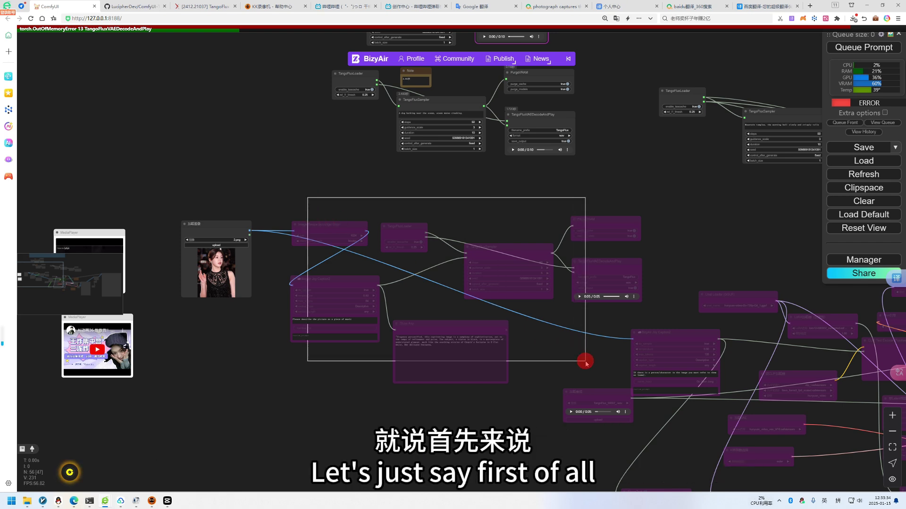
{"action": "key", "text": "ctrl+b"}
{"action": "scroll", "coordinate": [270, 135], "scroll_direction": "down", "scroll_amount": 5}
{"action": "scroll", "coordinate": [208, 153], "scroll_direction": "up", "scroll_amount": 1}
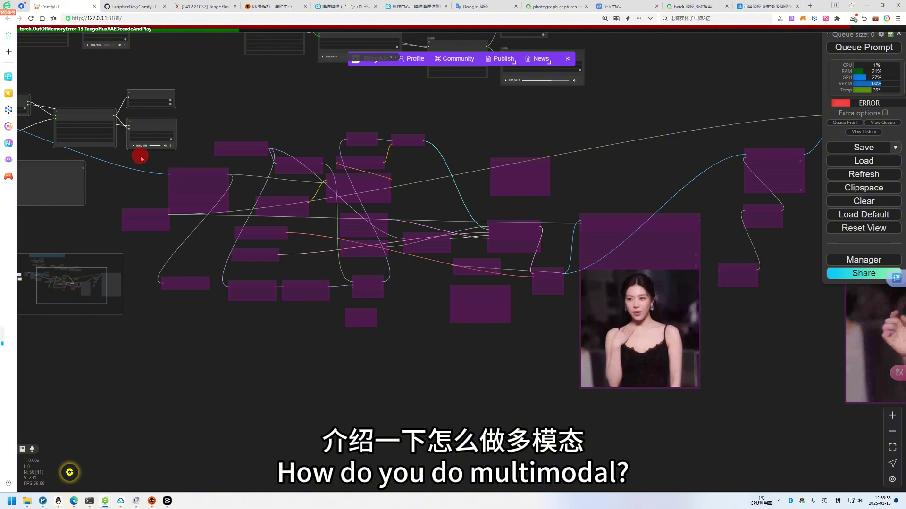
{"action": "left_click_drag", "start_coordinate": [141, 154], "coordinate": [800, 368]}
{"action": "key", "text": "ctrl+b"}
- Re-enable the large final video node and the two small bypassed nodes above the green node
{"action": "scroll", "coordinate": [623, 387], "scroll_direction": "up", "scroll_amount": 3}
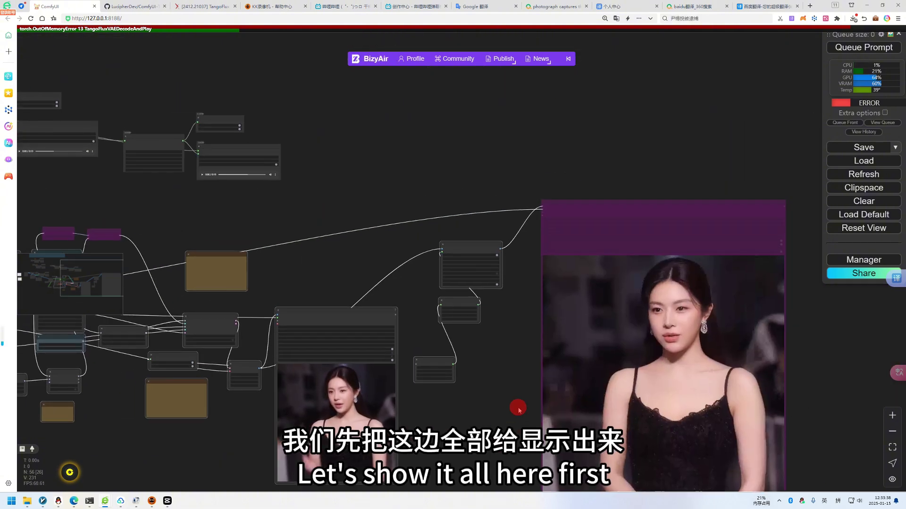
{"action": "scroll", "coordinate": [707, 269], "scroll_direction": "down", "scroll_amount": 3}
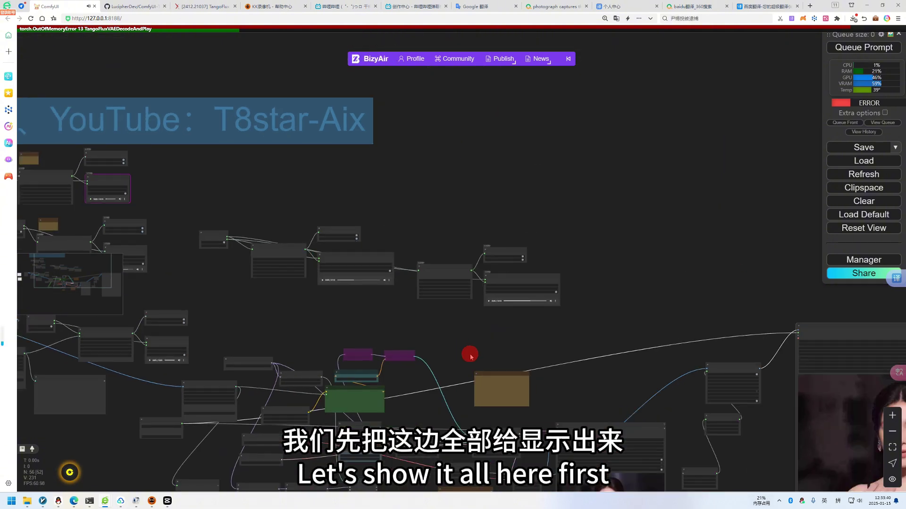
{"action": "left_click_drag", "start_coordinate": [349, 327], "coordinate": [428, 366]}
{"action": "key", "text": "ctrl+b"}
- Bypass all the basic TangoFlux text-to-audio groups beneath the title banner
{"action": "left_click_drag", "start_coordinate": [162, 272], "coordinate": [439, 266]}
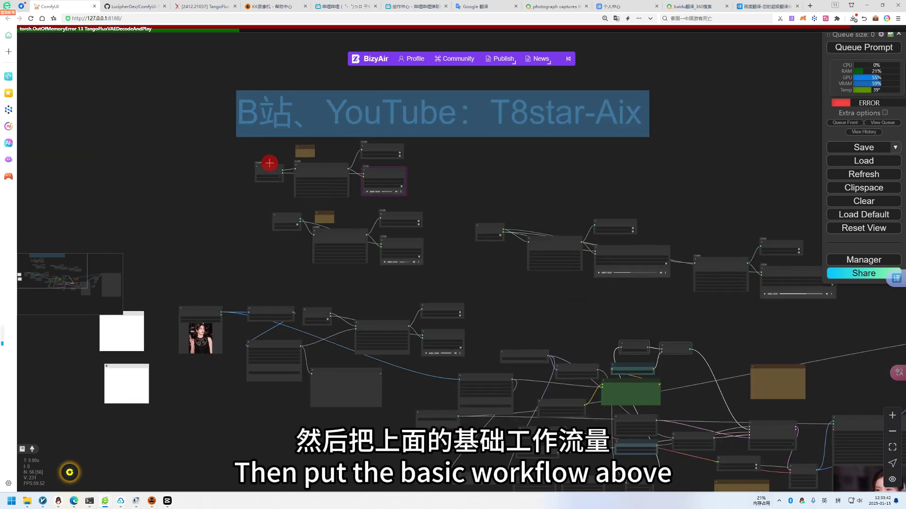
{"action": "left_click_drag", "start_coordinate": [246, 151], "coordinate": [815, 291]}
{"action": "key", "text": "ctrl+b"}
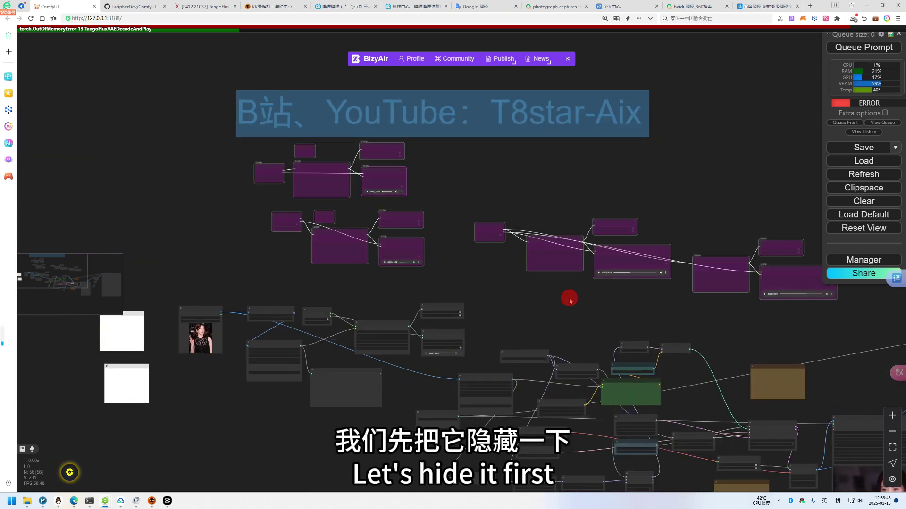
- Move the load-image node holding 2.png slightly up and closer to the Image Resize by Longer Side node
{"action": "left_click_drag", "start_coordinate": [321, 312], "coordinate": [522, 230]}
{"action": "scroll", "coordinate": [414, 265], "scroll_direction": "up", "scroll_amount": 12}
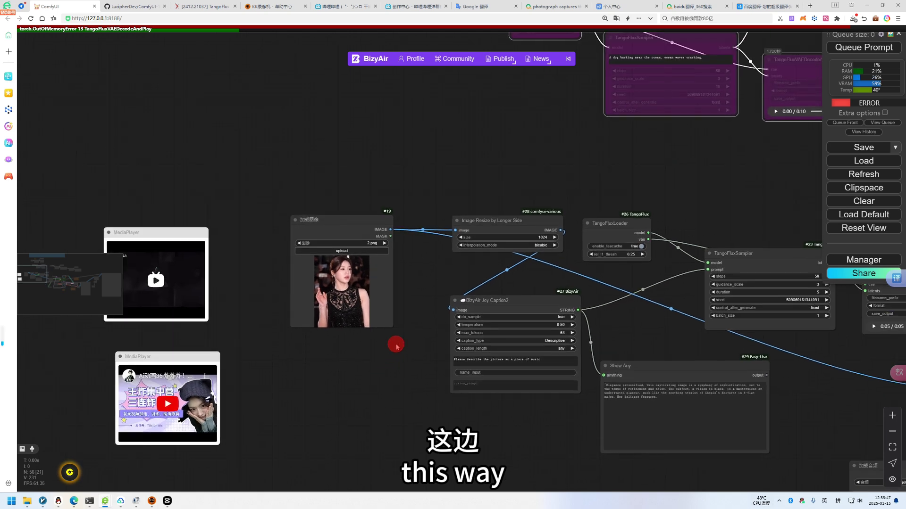
{"action": "scroll", "coordinate": [385, 274], "scroll_direction": "up", "scroll_amount": 1}
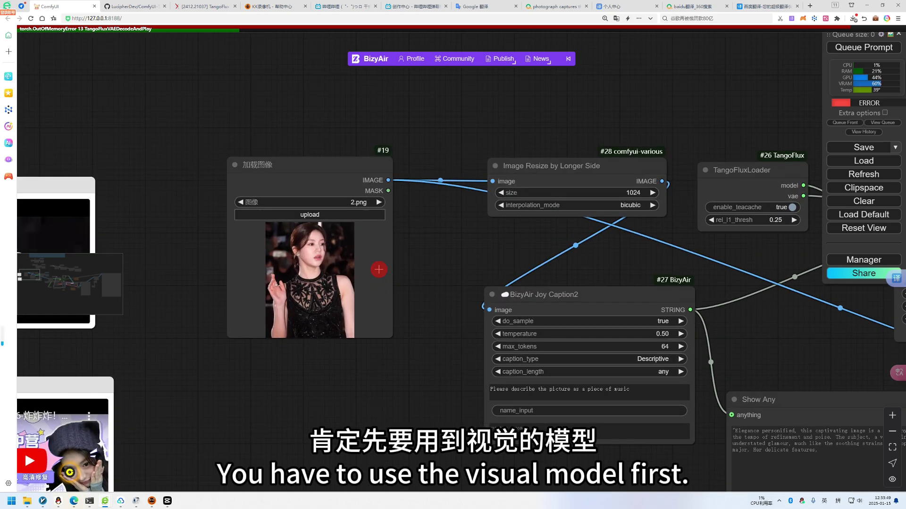
{"action": "left_click_drag", "start_coordinate": [378, 269], "coordinate": [418, 263]}
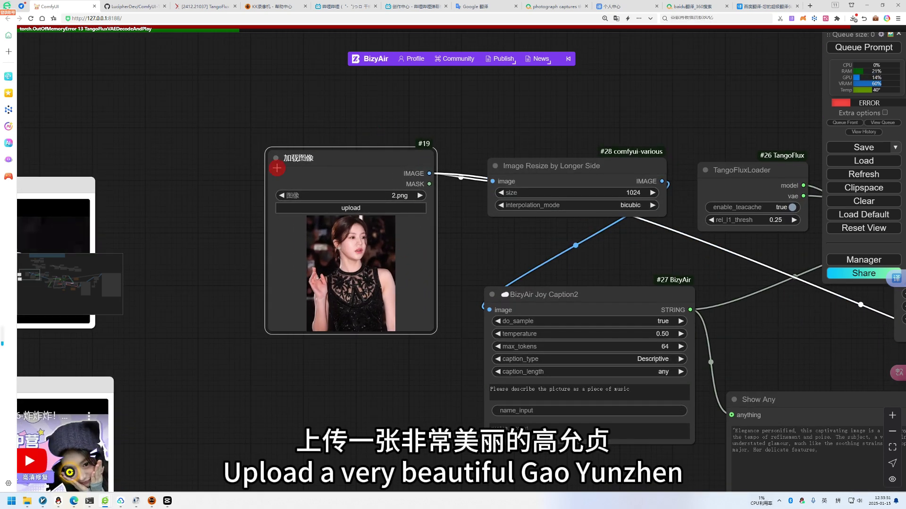
{"action": "left_click_drag", "start_coordinate": [285, 160], "coordinate": [268, 160]}
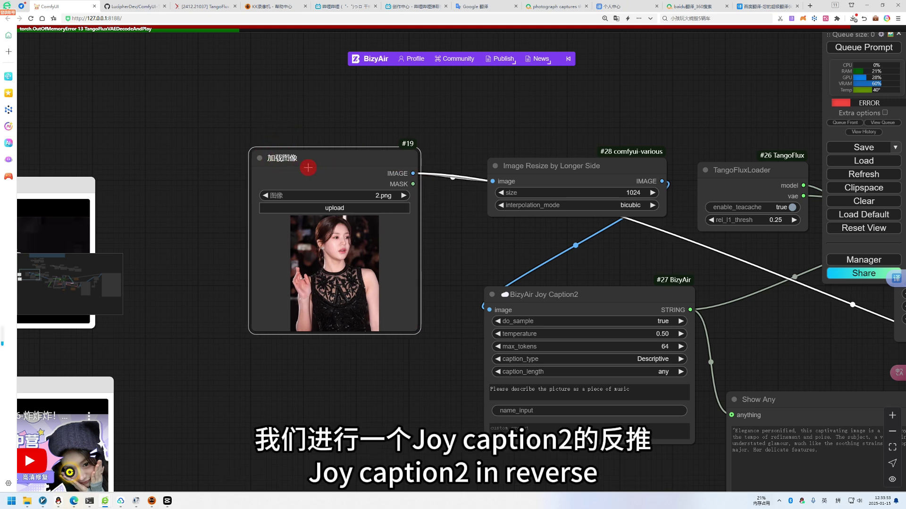
- Move the BizyAir Joy Caption2 node up and closer to the loaded image, and highlight its prompt text
{"action": "left_click_drag", "start_coordinate": [535, 228], "coordinate": [416, 174]}
{"action": "left_click_drag", "start_coordinate": [472, 245], "coordinate": [440, 223]}
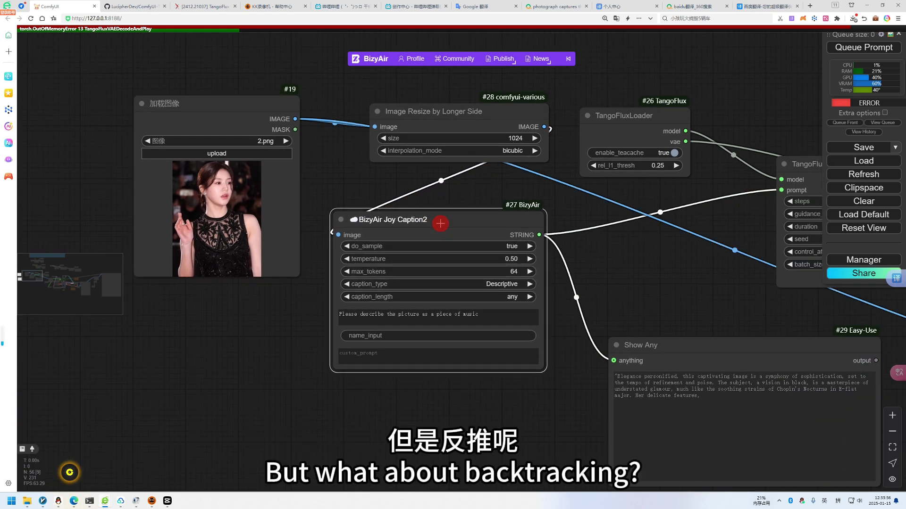
{"action": "left_click_drag", "start_coordinate": [491, 317], "coordinate": [324, 307]}
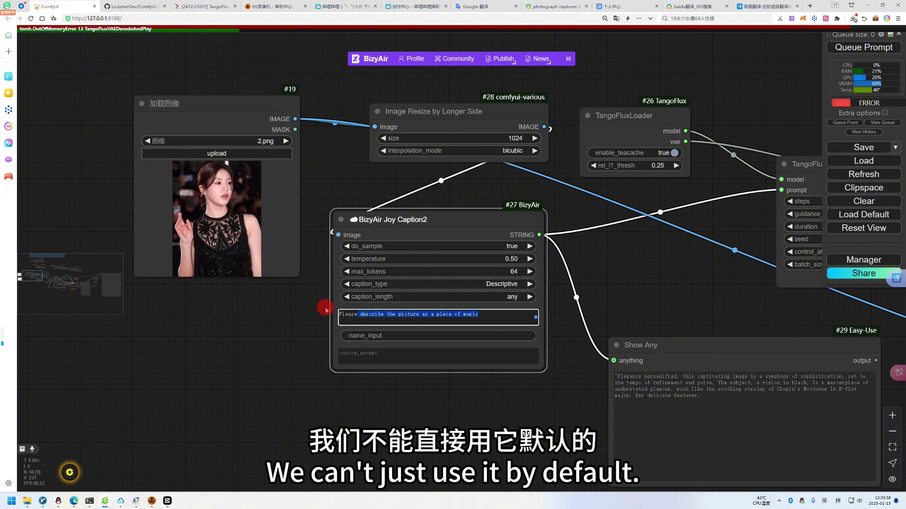
{"action": "left_click", "coordinate": [583, 287]}
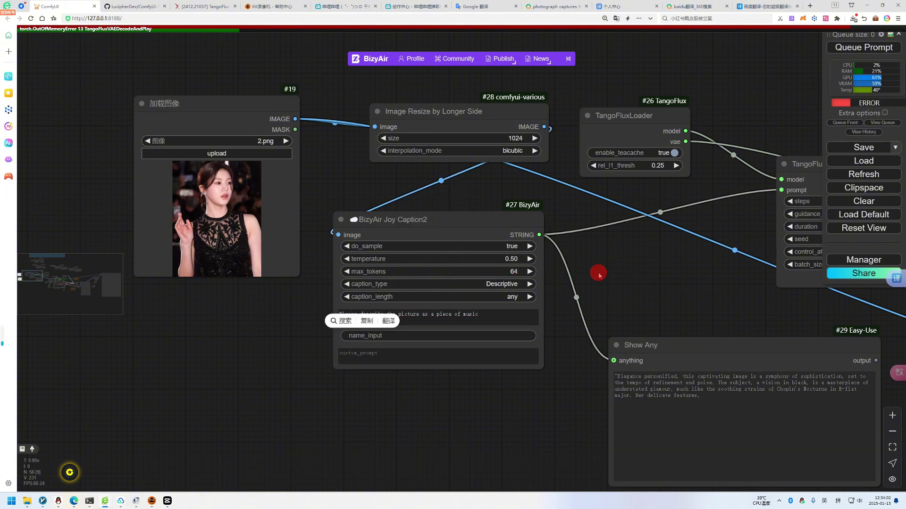
- Examine the Joy Caption2 prompt "Please describe the picture as a piece of music" alongside the Show Any caption output
{"action": "scroll", "coordinate": [575, 278], "scroll_direction": "down", "scroll_amount": 6}
{"action": "scroll", "coordinate": [421, 299], "scroll_direction": "up", "scroll_amount": 4}
{"action": "left_click_drag", "start_coordinate": [512, 296], "coordinate": [658, 236]}
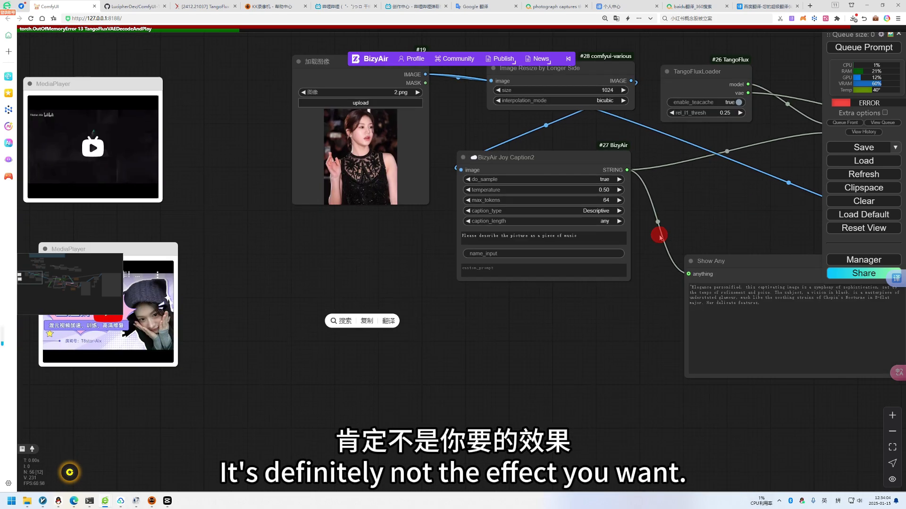
{"action": "left_click_drag", "start_coordinate": [514, 237], "coordinate": [530, 234]}
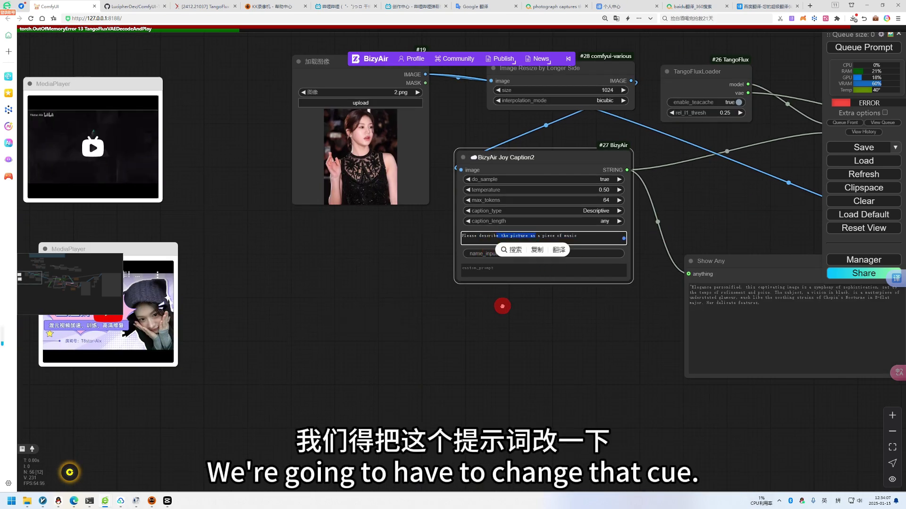
{"action": "left_click_drag", "start_coordinate": [505, 300], "coordinate": [416, 352]}
{"action": "scroll", "coordinate": [423, 316], "scroll_direction": "up", "scroll_amount": 2}
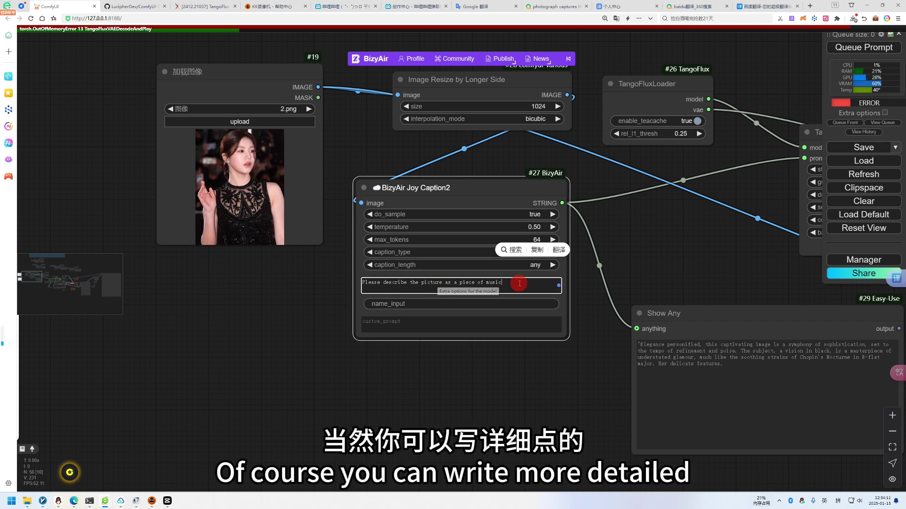
- Highlight the music-description prompt in the first Joy Caption2 node, ending with the words "piece of music" selected
{"action": "left_click", "coordinate": [483, 290]}
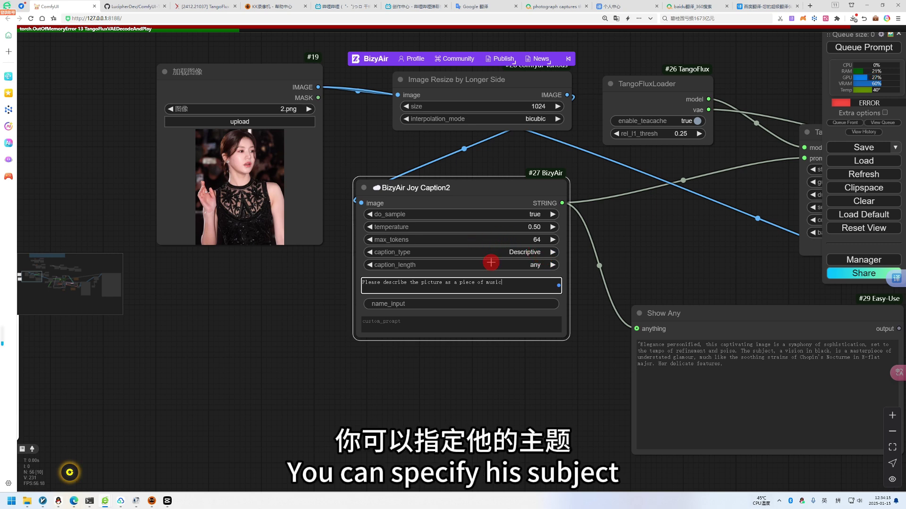
{"action": "left_click_drag", "start_coordinate": [522, 287], "coordinate": [334, 282]}
{"action": "left_click", "coordinate": [511, 283]}
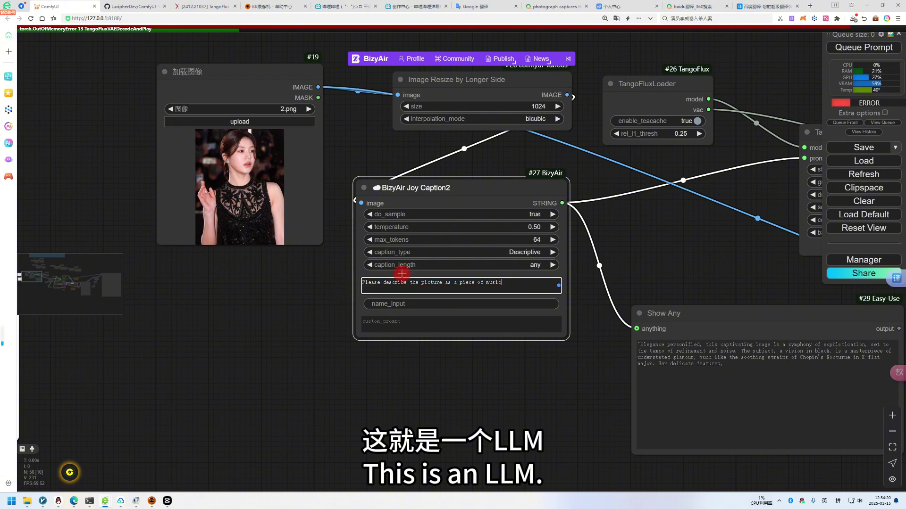
{"action": "left_click_drag", "start_coordinate": [523, 283], "coordinate": [457, 284]}
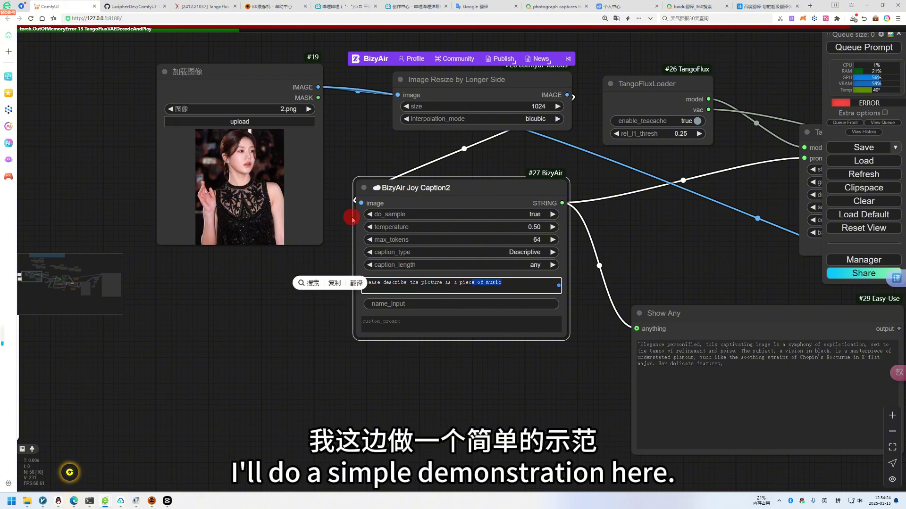
- Examine the caption text in the Show Any node connected to the first Joy Caption2 node
{"action": "left_click_drag", "start_coordinate": [506, 369], "coordinate": [205, 295]}
{"action": "left_click_drag", "start_coordinate": [390, 224], "coordinate": [410, 177]}
{"action": "scroll", "coordinate": [384, 194], "scroll_direction": "up", "scroll_amount": 2}
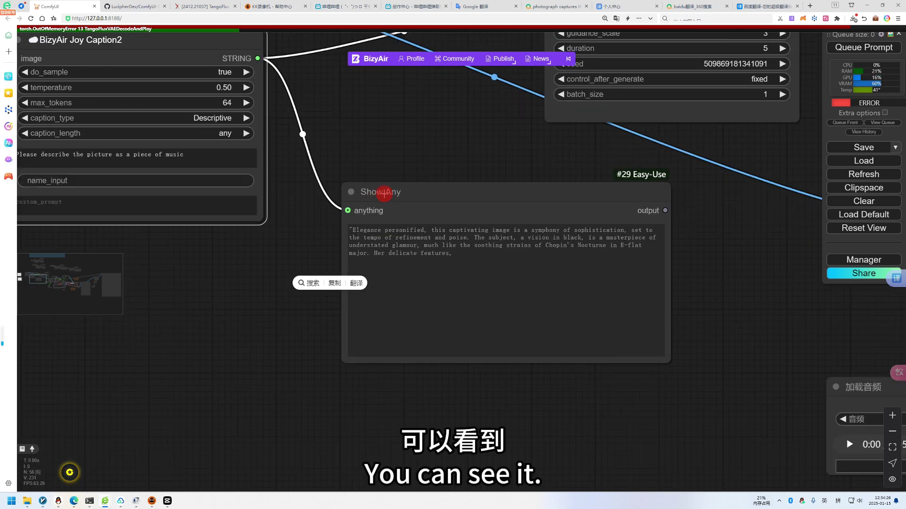
{"action": "scroll", "coordinate": [384, 194], "scroll_direction": "down", "scroll_amount": 2}
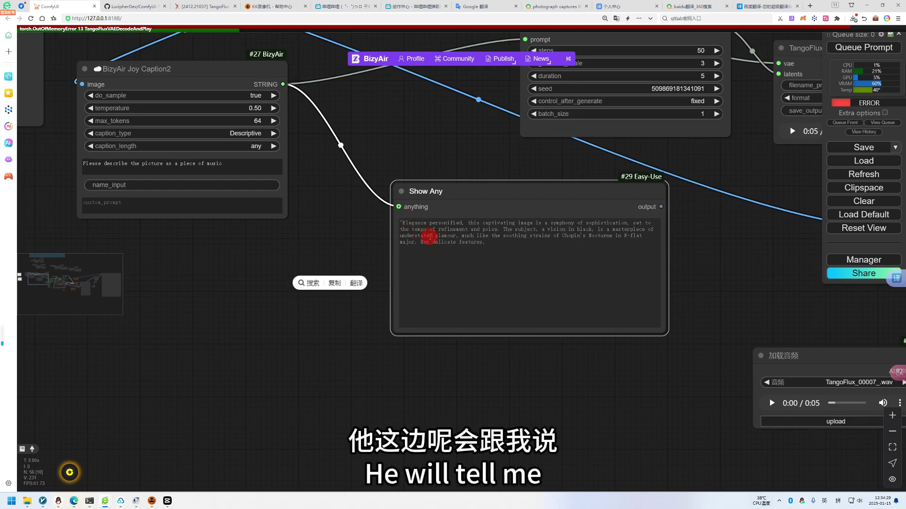
{"action": "left_click", "coordinate": [571, 228]}
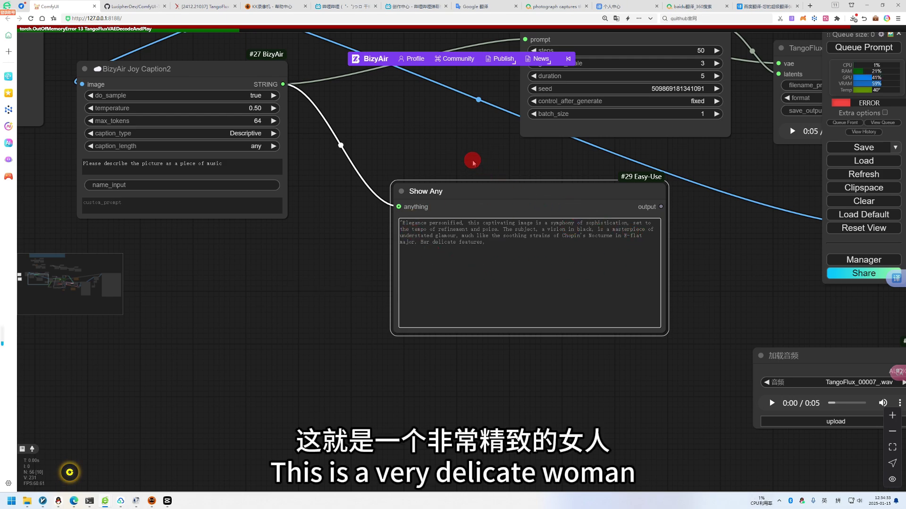
{"action": "scroll", "coordinate": [473, 163], "scroll_direction": "down", "scroll_amount": 5}
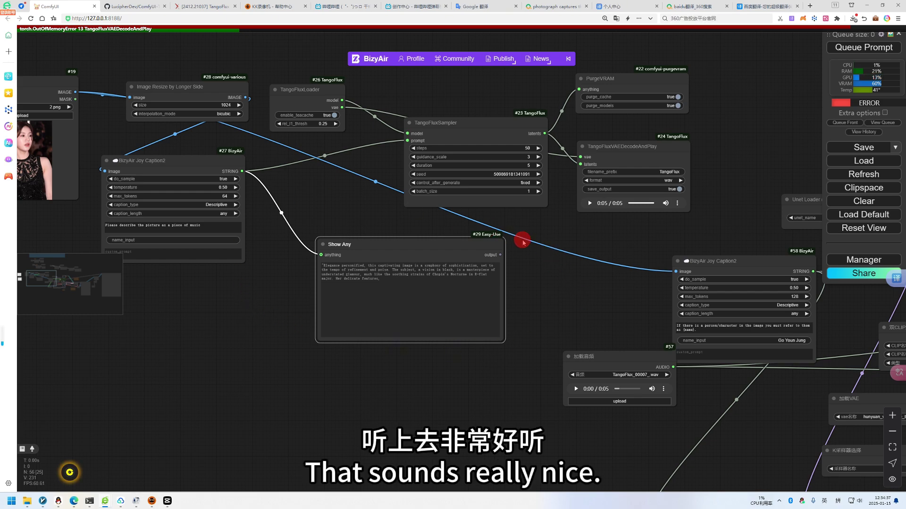
- Move the Show Any node closer to the Joy Caption2 node and the TangoFluxSampler node closer to the TangoFluxLoader
{"action": "left_click_drag", "start_coordinate": [518, 239], "coordinate": [501, 254]}
{"action": "left_click_drag", "start_coordinate": [439, 258], "coordinate": [400, 266]}
{"action": "left_click_drag", "start_coordinate": [345, 204], "coordinate": [415, 259]}
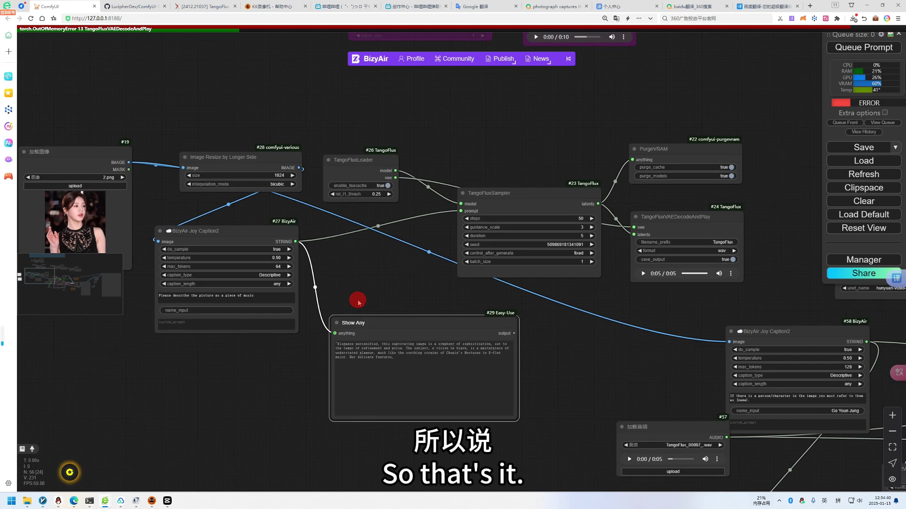
{"action": "left_click_drag", "start_coordinate": [395, 334], "coordinate": [381, 336]}
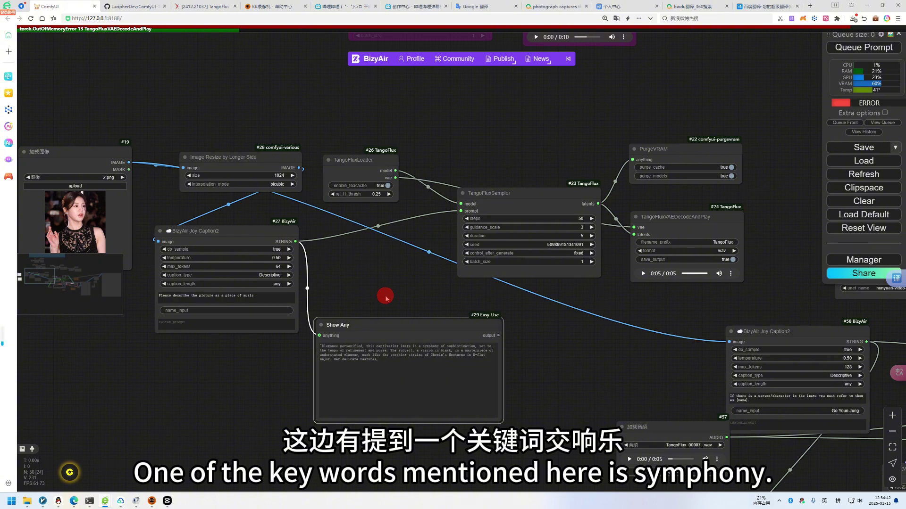
{"action": "left_click_drag", "start_coordinate": [385, 297], "coordinate": [390, 303]}
{"action": "left_click_drag", "start_coordinate": [240, 241], "coordinate": [272, 252]}
{"action": "left_click", "coordinate": [487, 218]}
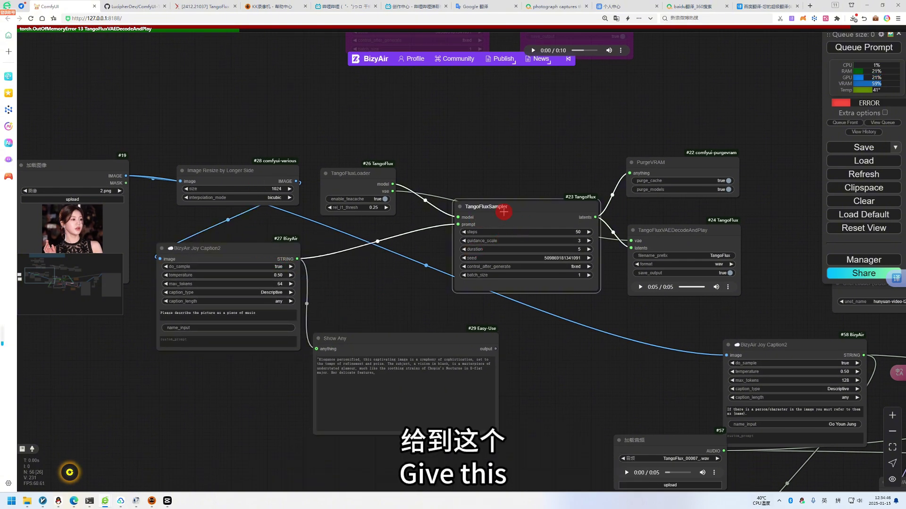
{"action": "left_click_drag", "start_coordinate": [503, 212], "coordinate": [488, 212]}
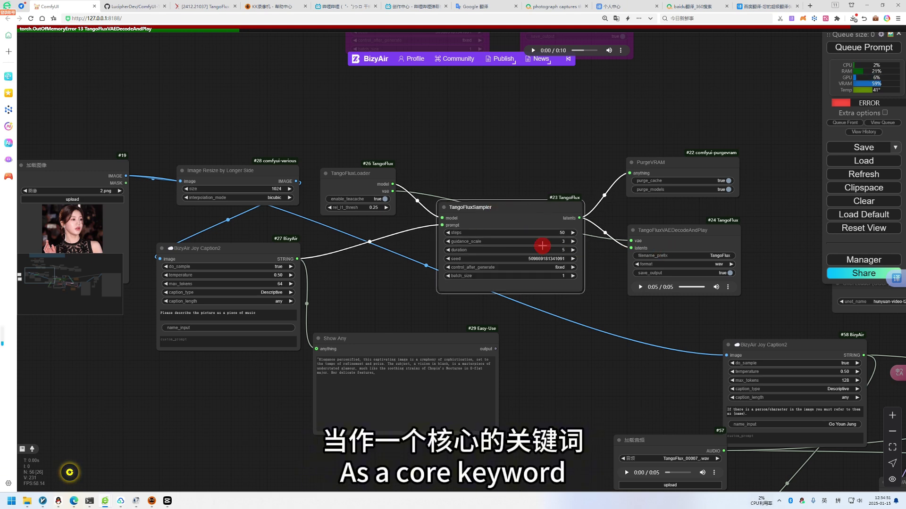
- Play the generated audio in the TangoFluxVAEDecodeAndPlay node and pause it near its end
{"action": "left_click_drag", "start_coordinate": [638, 304], "coordinate": [510, 327]}
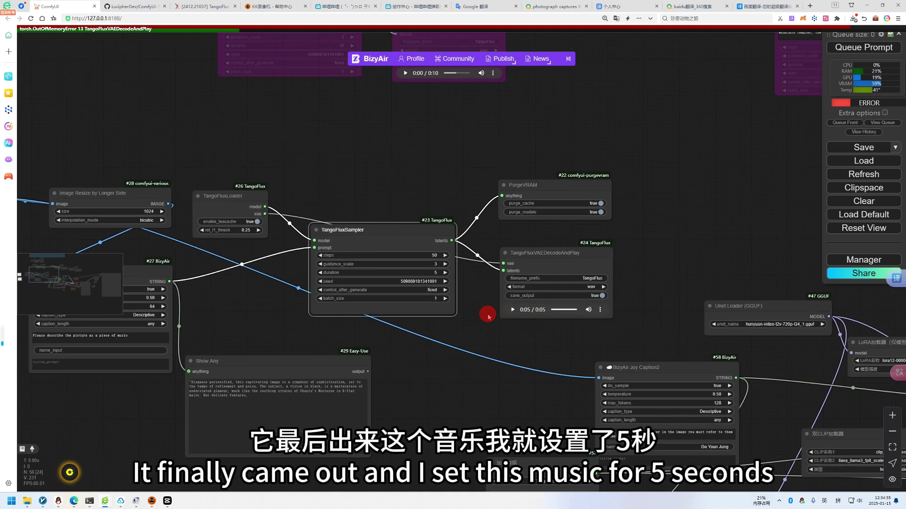
{"action": "left_click", "coordinate": [512, 309]}
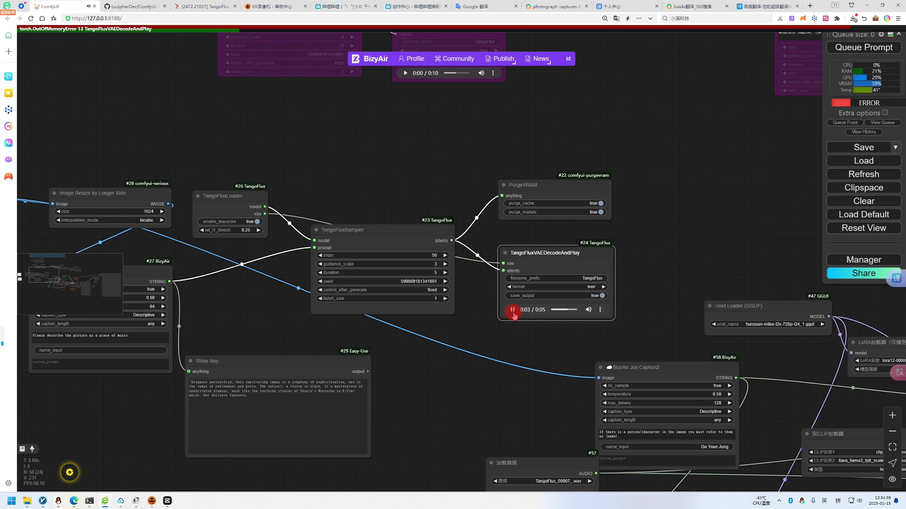
{"action": "left_click", "coordinate": [512, 310]}
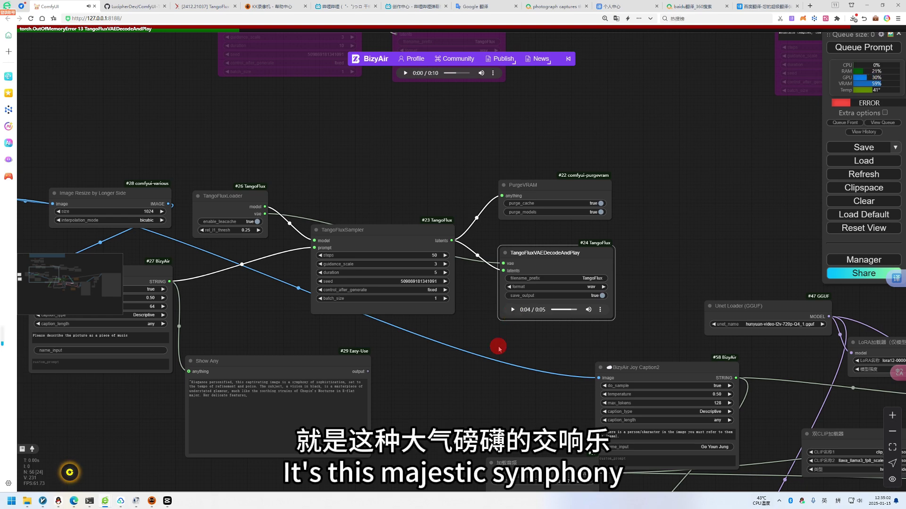
- Nudge the load-image node and raise the Show Any and TangoFluxSampler nodes so Show Any sits just beneath the sampler
{"action": "scroll", "coordinate": [499, 349], "scroll_direction": "down", "scroll_amount": 3}
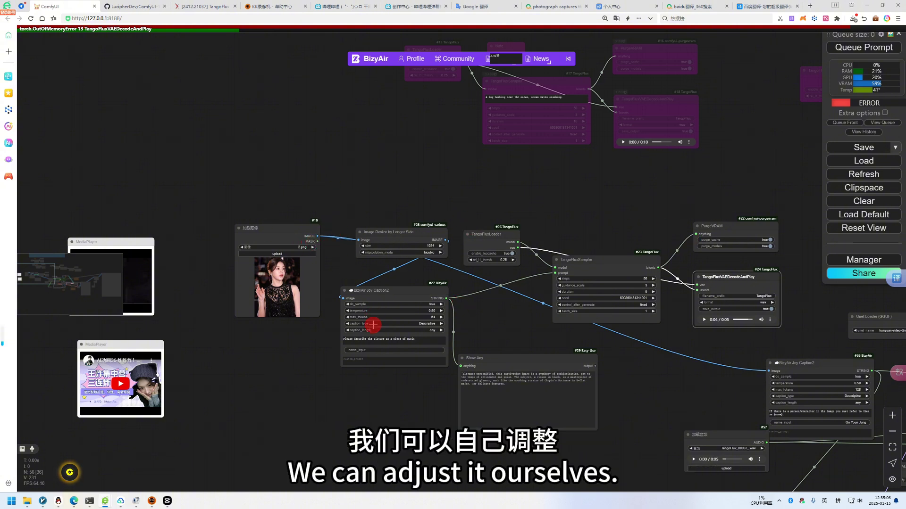
{"action": "scroll", "coordinate": [411, 318], "scroll_direction": "up", "scroll_amount": 3}
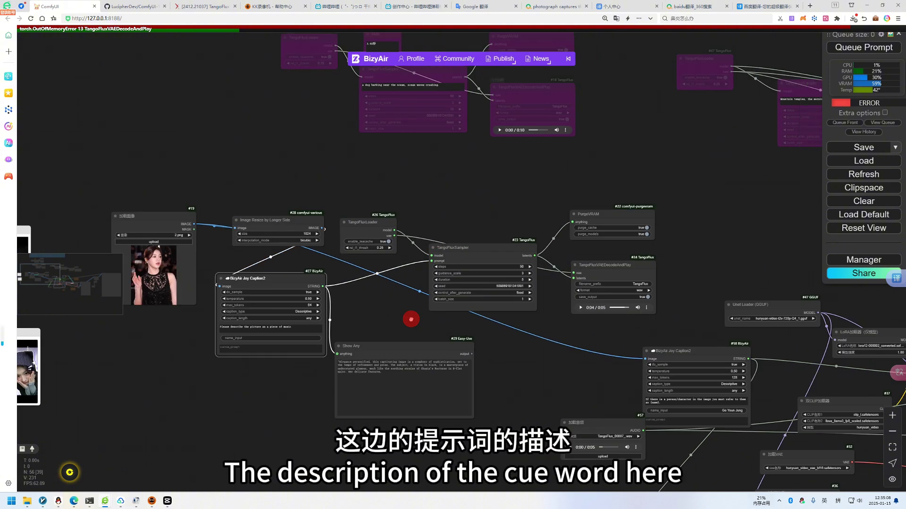
{"action": "left_click_drag", "start_coordinate": [508, 330], "coordinate": [394, 305]}
{"action": "scroll", "coordinate": [462, 306], "scroll_direction": "down", "scroll_amount": 1}
{"action": "left_click_drag", "start_coordinate": [520, 309], "coordinate": [703, 317]}
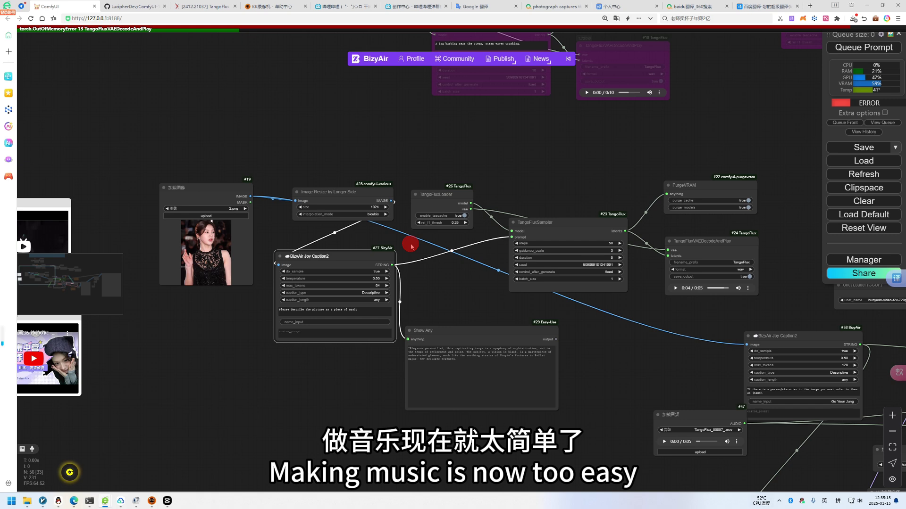
{"action": "left_click_drag", "start_coordinate": [178, 186], "coordinate": [231, 188]}
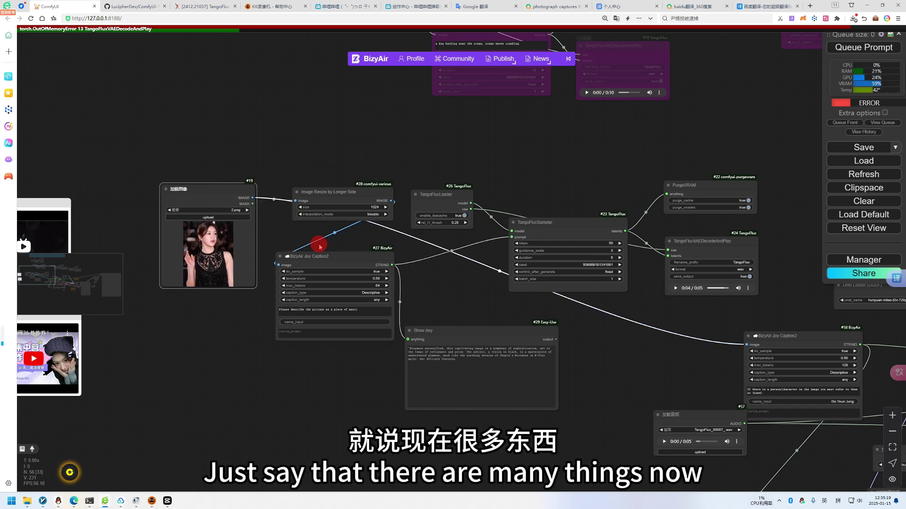
{"action": "left_click_drag", "start_coordinate": [467, 330], "coordinate": [487, 316]}
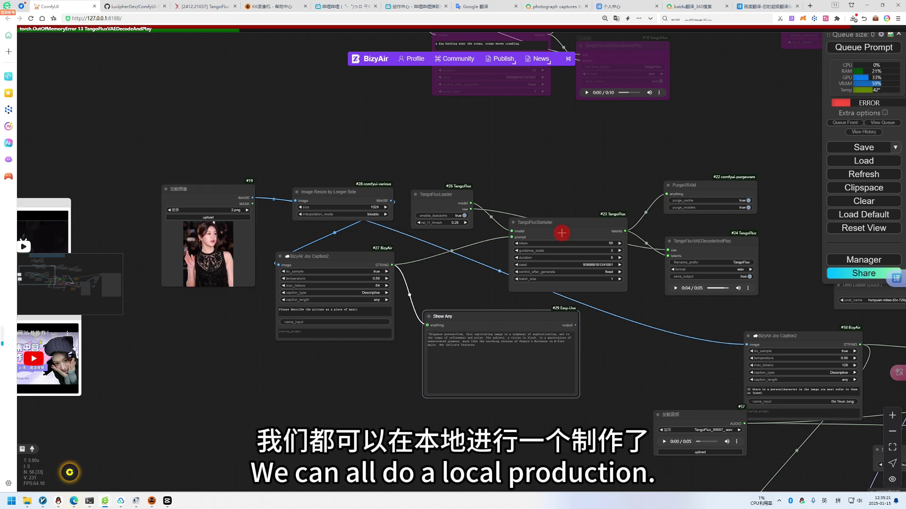
{"action": "left_click_drag", "start_coordinate": [561, 231], "coordinate": [560, 212]}
{"action": "left_click_drag", "start_coordinate": [441, 313], "coordinate": [448, 293]}
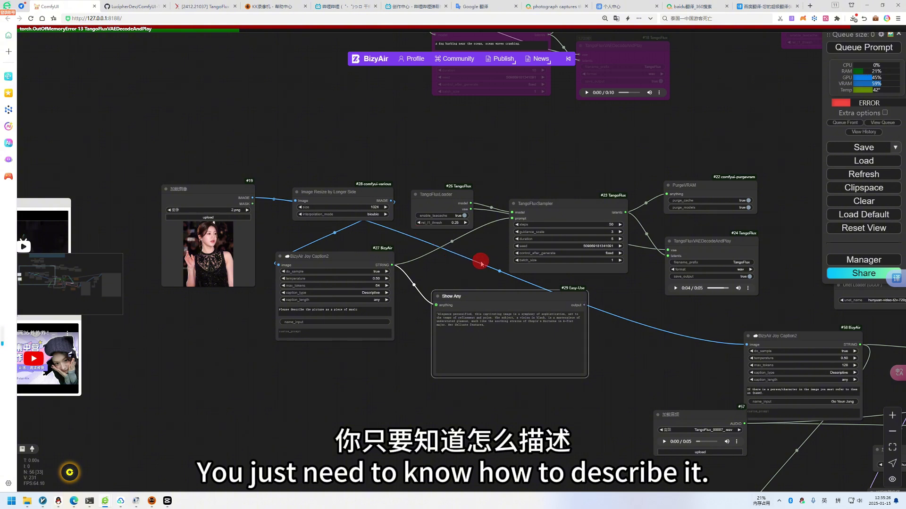
- Shift the TangoFluxSampler, PurgeVRAM and TangoFluxVAEDecodeAndPlay nodes slightly up and left to tighten the audio group
{"action": "left_click_drag", "start_coordinate": [643, 305], "coordinate": [611, 307]}
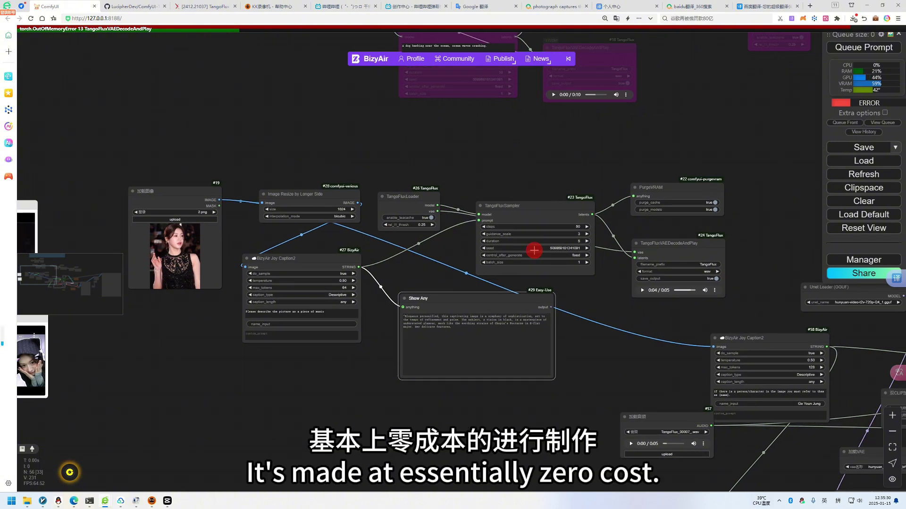
{"action": "left_click_drag", "start_coordinate": [578, 217], "coordinate": [572, 208]}
{"action": "left_click_drag", "start_coordinate": [677, 196], "coordinate": [657, 185]}
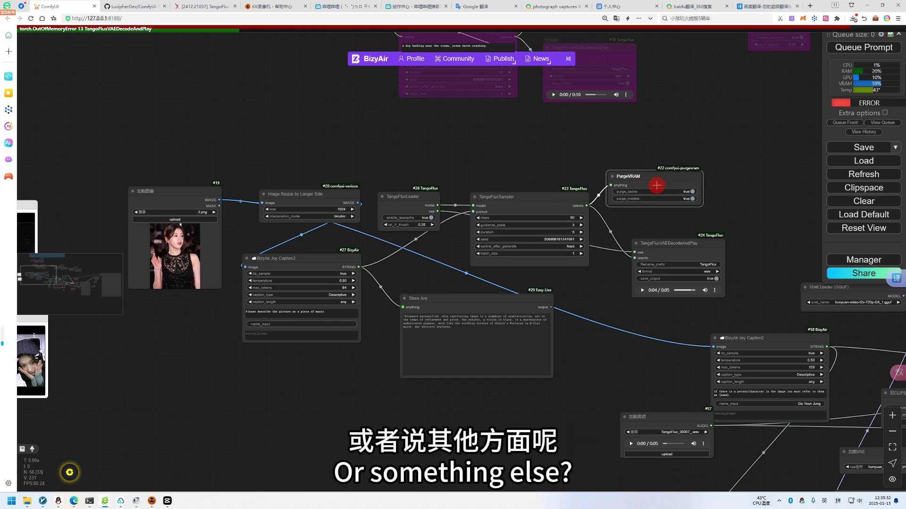
{"action": "left_click_drag", "start_coordinate": [677, 246], "coordinate": [659, 241]}
- Locate and select the second BizyAir Joy Caption2 node, #58, fed by the resized image
{"action": "scroll", "coordinate": [643, 297], "scroll_direction": "down", "scroll_amount": 3}
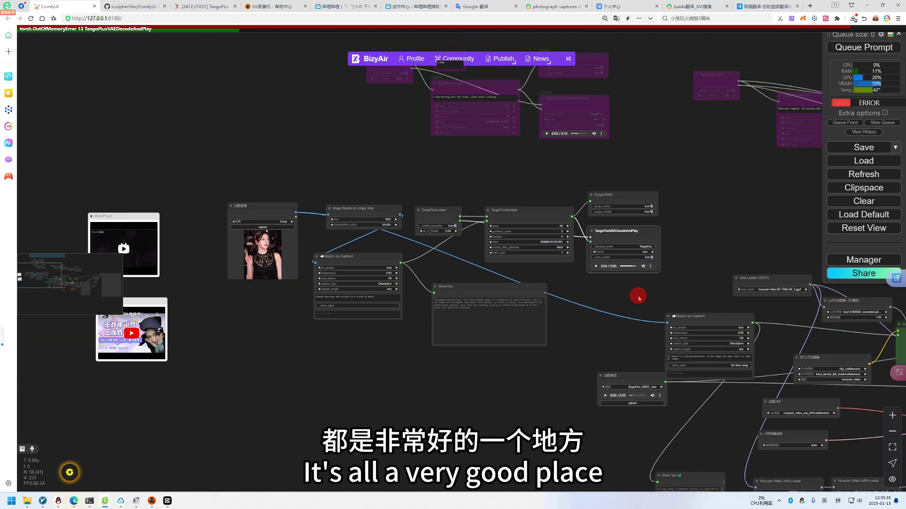
{"action": "scroll", "coordinate": [555, 285], "scroll_direction": "down", "scroll_amount": 2}
{"action": "scroll", "coordinate": [465, 263], "scroll_direction": "down", "scroll_amount": 1}
{"action": "scroll", "coordinate": [465, 261], "scroll_direction": "up", "scroll_amount": 5}
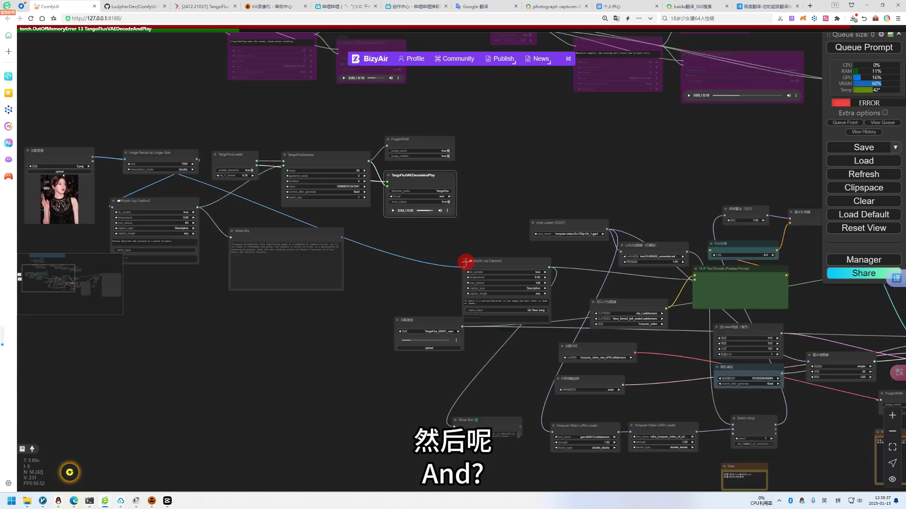
{"action": "scroll", "coordinate": [494, 248], "scroll_direction": "down", "scroll_amount": 2}
{"action": "scroll", "coordinate": [494, 249], "scroll_direction": "up", "scroll_amount": 4}
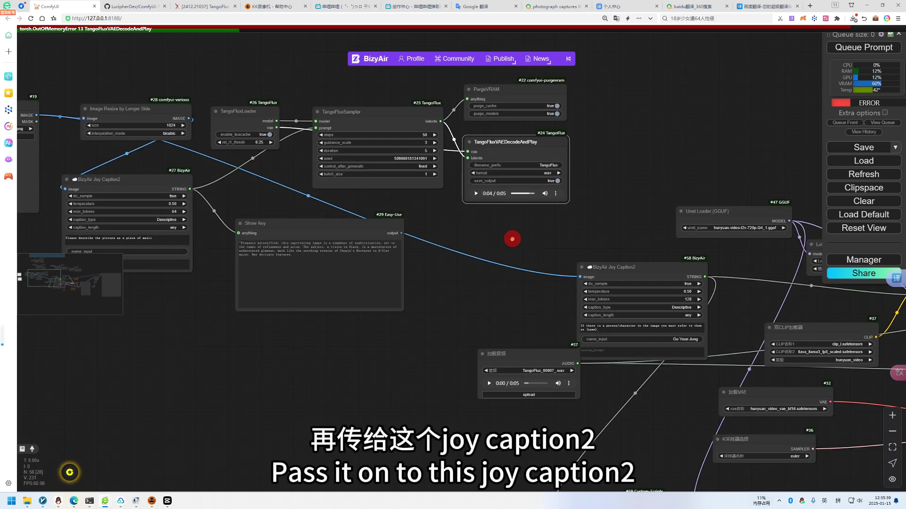
{"action": "scroll", "coordinate": [667, 261], "scroll_direction": "down", "scroll_amount": 5}
{"action": "left_click", "coordinate": [658, 254]}
{"action": "scroll", "coordinate": [758, 314], "scroll_direction": "up", "scroll_amount": 6}
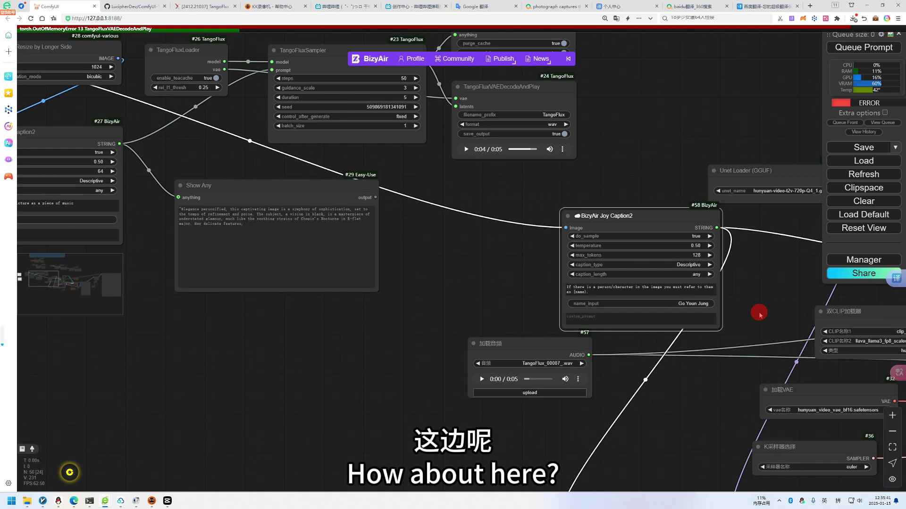
- Highlight the second Joy Caption2 node's prompt about referring to a person by name, above its name_input field
{"action": "scroll", "coordinate": [708, 299], "scroll_direction": "up", "scroll_amount": 2}
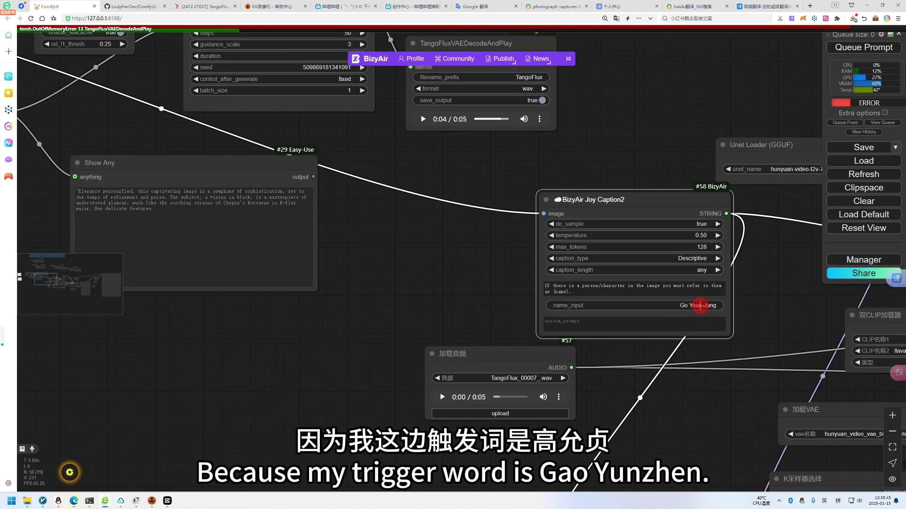
{"action": "left_click_drag", "start_coordinate": [638, 292], "coordinate": [523, 275]}
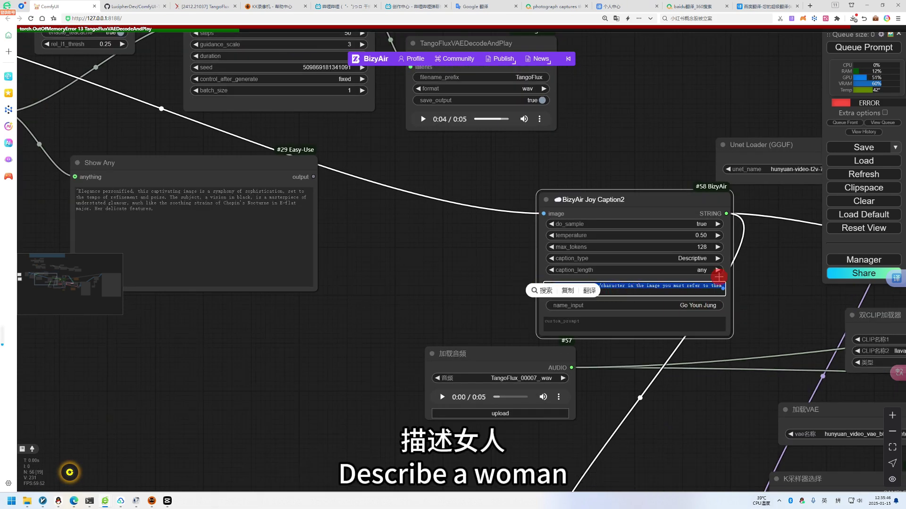
{"action": "left_click", "coordinate": [644, 213]}
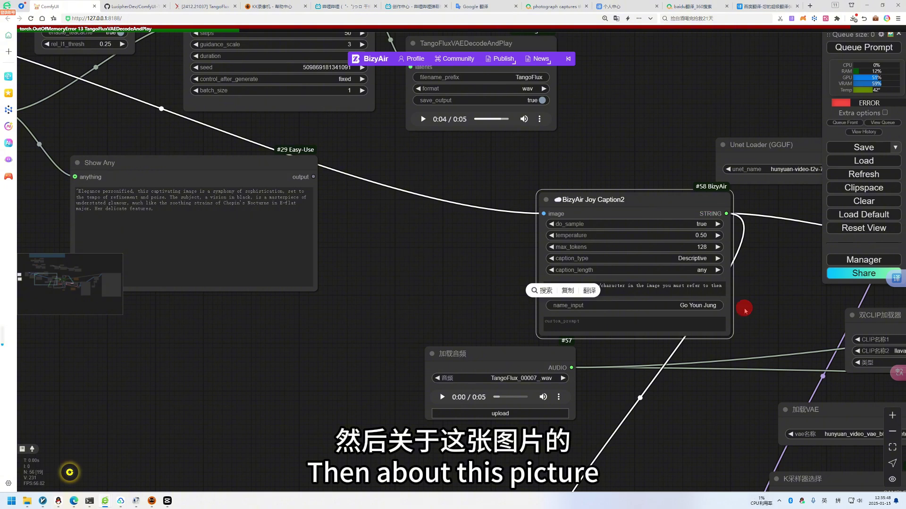
{"action": "left_click", "coordinate": [737, 339]}
- Move the first Joy Caption2 node slightly left, the Show Any node down and left, and the TangoFluxSampler node slightly up
{"action": "scroll", "coordinate": [737, 338], "scroll_direction": "down", "scroll_amount": 6}
{"action": "left_click_drag", "start_coordinate": [299, 186], "coordinate": [338, 195]}
{"action": "scroll", "coordinate": [338, 194], "scroll_direction": "up", "scroll_amount": 2}
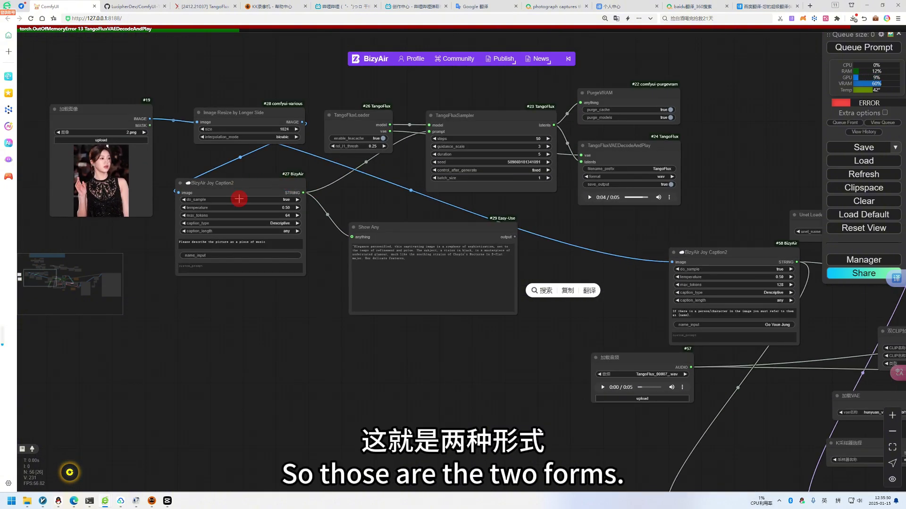
{"action": "mouse_move", "coordinate": [277, 187]}
{"action": "left_mouse_down"}
{"action": "mouse_move", "coordinate": [296, 197]}
{"action": "mouse_move", "coordinate": [267, 188]}
{"action": "left_mouse_up"}
{"action": "left_click", "coordinate": [124, 117]}
{"action": "left_click_drag", "start_coordinate": [476, 238], "coordinate": [457, 251]}
{"action": "mouse_move", "coordinate": [490, 128]}
{"action": "left_mouse_down"}
{"action": "mouse_move", "coordinate": [508, 110]}
{"action": "mouse_move", "coordinate": [486, 117]}
{"action": "left_mouse_up"}
- Move the second Joy Caption2 node up and left, over the load-audio node
{"action": "left_click_drag", "start_coordinate": [370, 210], "coordinate": [99, 139]}
{"action": "scroll", "coordinate": [99, 140], "scroll_direction": "down", "scroll_amount": 2}
{"action": "left_click_drag", "start_coordinate": [411, 175], "coordinate": [367, 163]}
- Examine the Hunyuan video generation nodes and select the model-only LoRA loader, #45, beside the Unet Loader (GGUF)
{"action": "left_click_drag", "start_coordinate": [513, 250], "coordinate": [277, 224]}
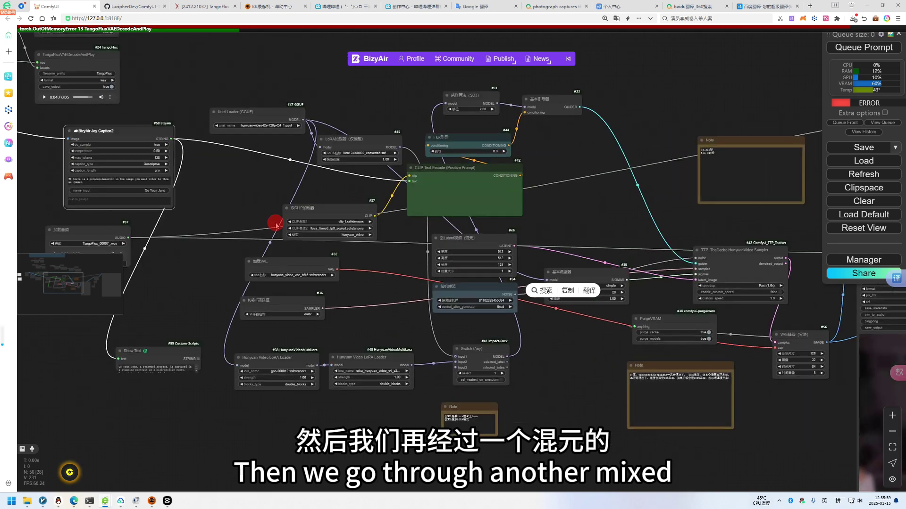
{"action": "scroll", "coordinate": [275, 222], "scroll_direction": "down", "scroll_amount": 4}
{"action": "left_click_drag", "start_coordinate": [481, 227], "coordinate": [473, 204]}
{"action": "scroll", "coordinate": [460, 202], "scroll_direction": "up", "scroll_amount": 3}
{"action": "left_click_drag", "start_coordinate": [162, 142], "coordinate": [412, 146]}
{"action": "scroll", "coordinate": [413, 145], "scroll_direction": "up", "scroll_amount": 1}
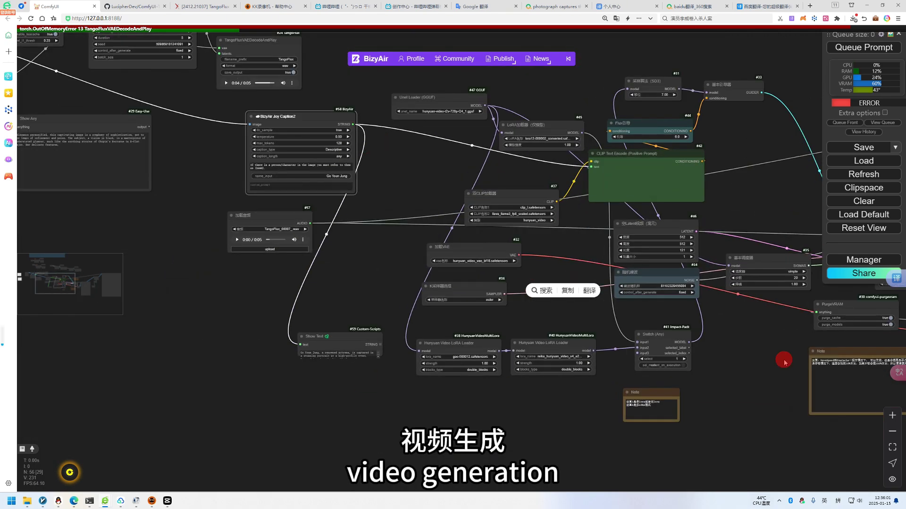
{"action": "left_click_drag", "start_coordinate": [548, 167], "coordinate": [363, 163]}
{"action": "left_click", "coordinate": [374, 125]}
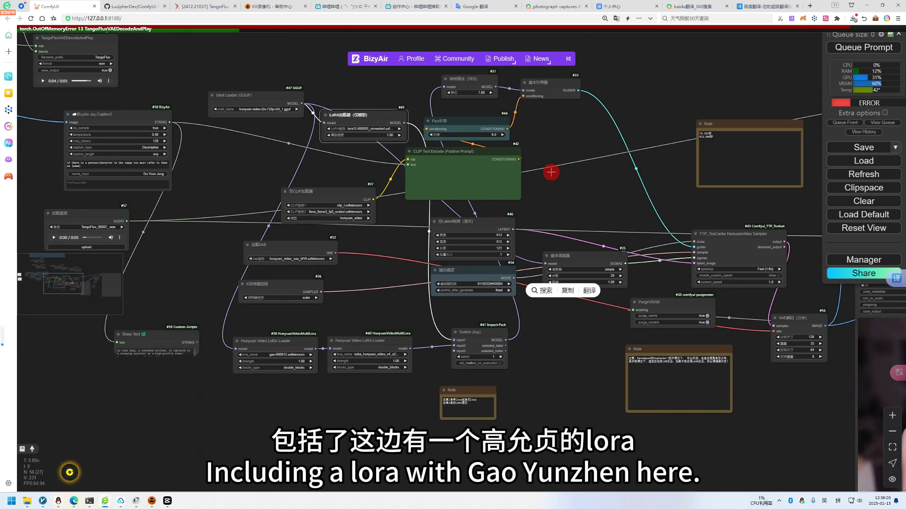
- Examine the Video Combine node and its video preview at the end of the Hunyuan workflow
{"action": "left_click_drag", "start_coordinate": [566, 352], "coordinate": [441, 357]}
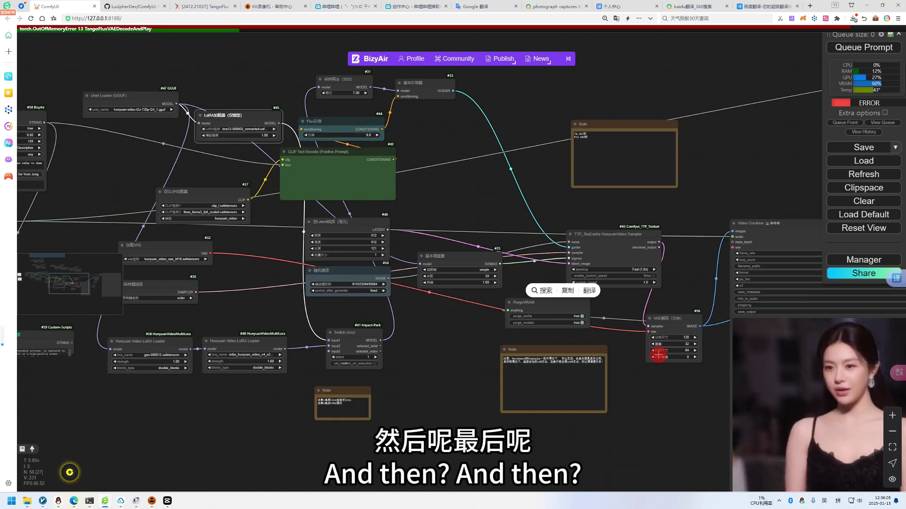
{"action": "left_click_drag", "start_coordinate": [657, 325], "coordinate": [376, 257]}
{"action": "scroll", "coordinate": [415, 258], "scroll_direction": "down", "scroll_amount": 2}
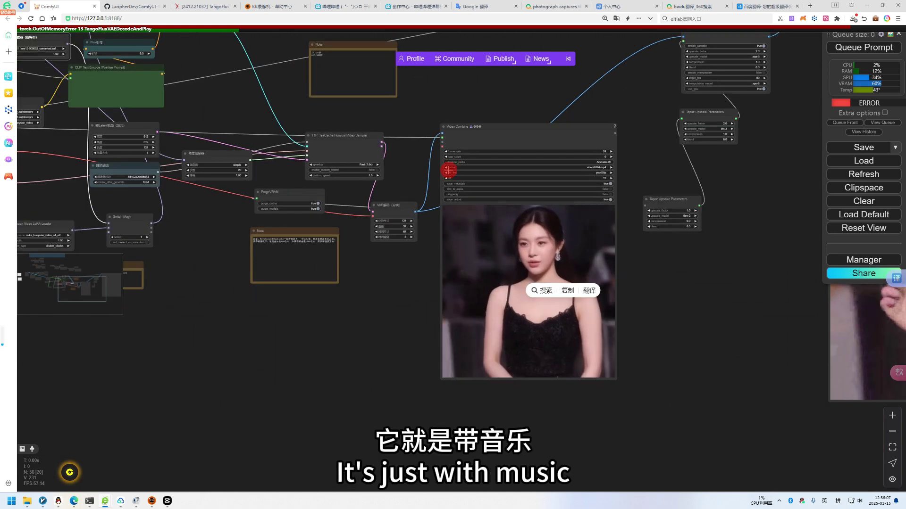
- Examine the two Video Combine previews and the Topaz upscale nodes between them in the Hunyuan workflow
{"action": "left_click_drag", "start_coordinate": [619, 311], "coordinate": [535, 320]}
{"action": "scroll", "coordinate": [534, 319], "scroll_direction": "down", "scroll_amount": 1}
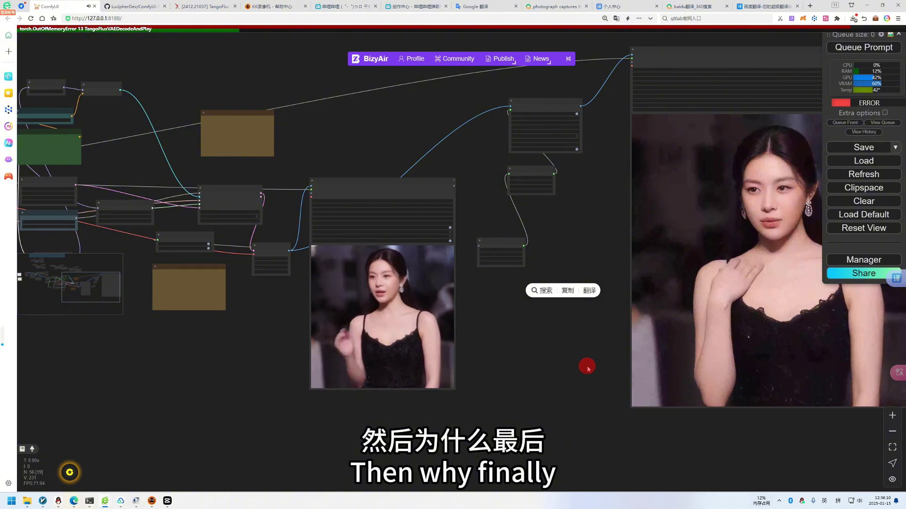
{"action": "left_click_drag", "start_coordinate": [586, 366], "coordinate": [472, 366]}
{"action": "scroll", "coordinate": [479, 285], "scroll_direction": "down", "scroll_amount": 1}
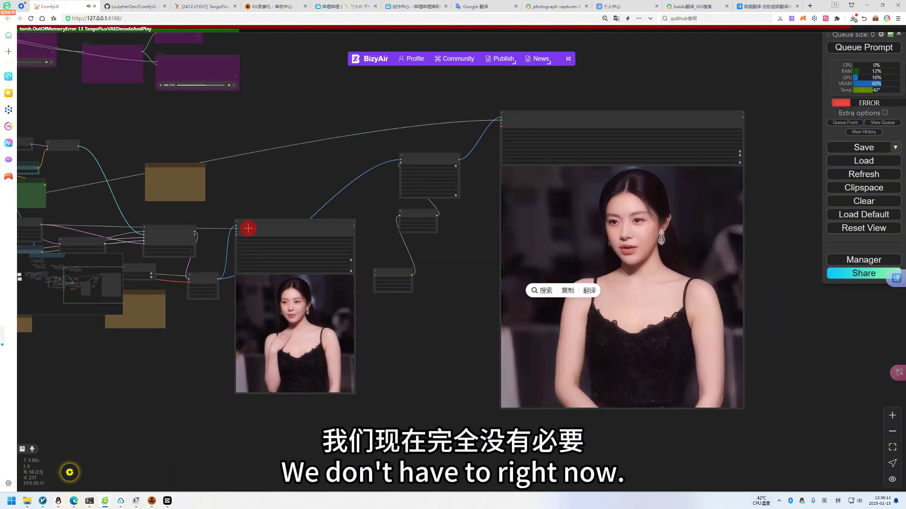
{"action": "left_click_drag", "start_coordinate": [217, 190], "coordinate": [371, 176]}
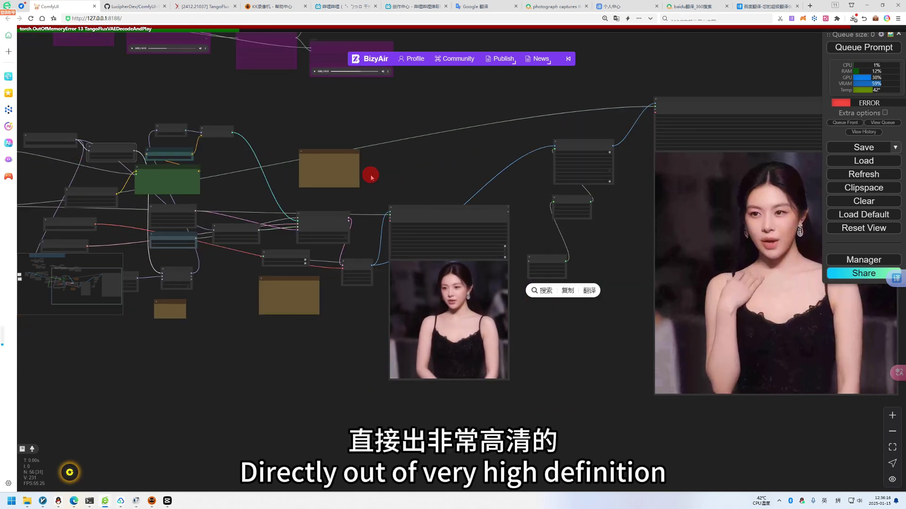
{"action": "scroll", "coordinate": [357, 183], "scroll_direction": "up", "scroll_amount": 1}
{"action": "scroll", "coordinate": [357, 183], "scroll_direction": "up", "scroll_amount": 2}
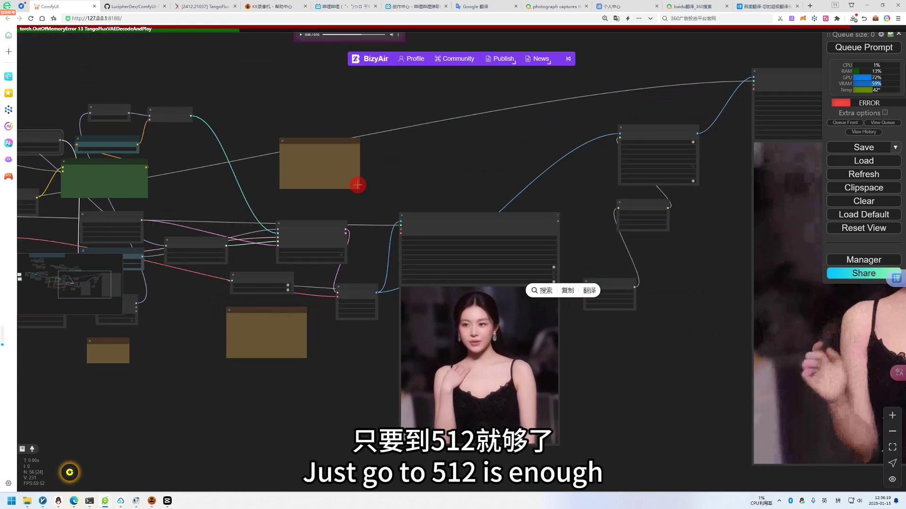
- Switch to the Bilibili creator page's video list and play AnimateDiff_00049.mp4 from the ComfyUI output folder
{"action": "left_click", "coordinate": [408, 5]}
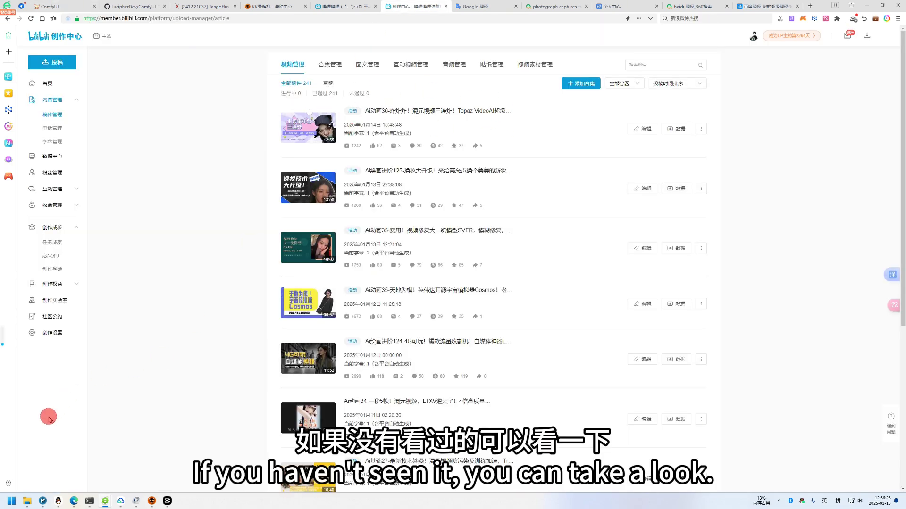
{"action": "mouse_move", "coordinate": [27, 499]}
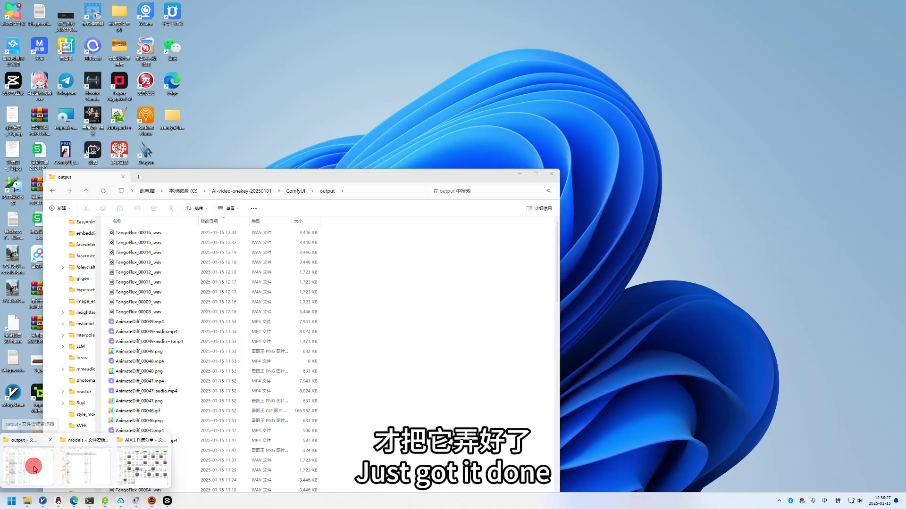
{"action": "left_click", "coordinate": [30, 468]}
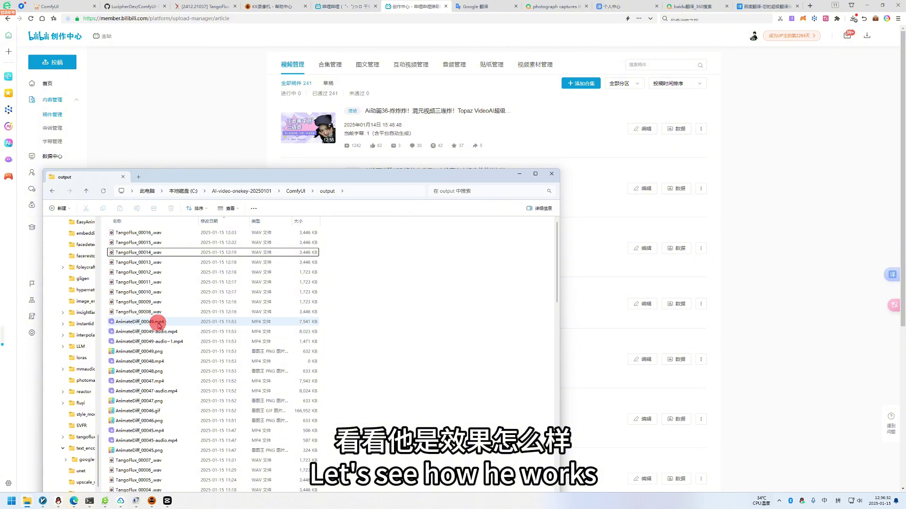
{"action": "double_click", "coordinate": [154, 322]}
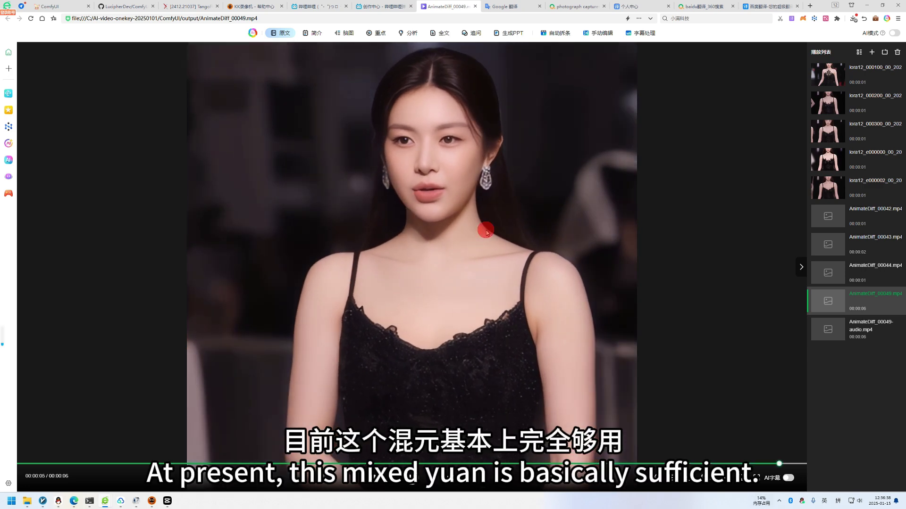
- Minimize the browser and bring back its window with AnimateDiff_00049-audio.mp4 in the video player
{"action": "left_click", "coordinate": [867, 5]}
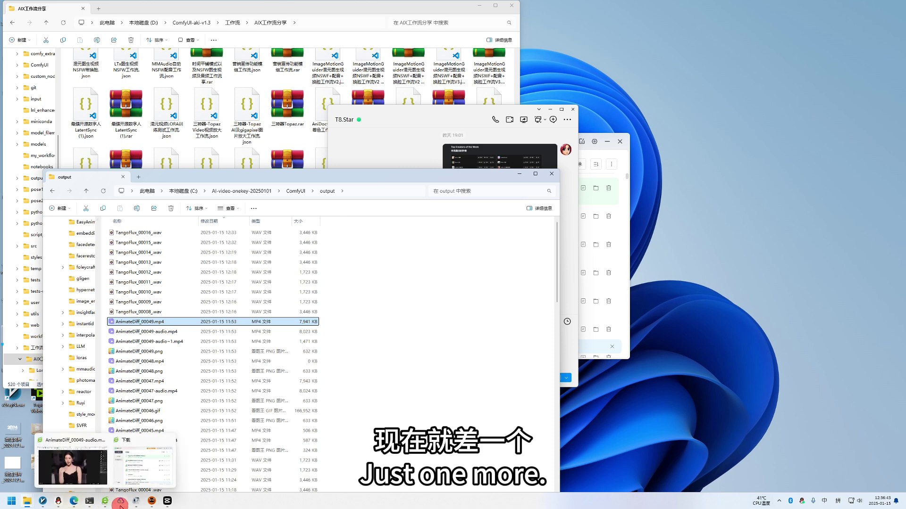
{"action": "mouse_move", "coordinate": [77, 505]}
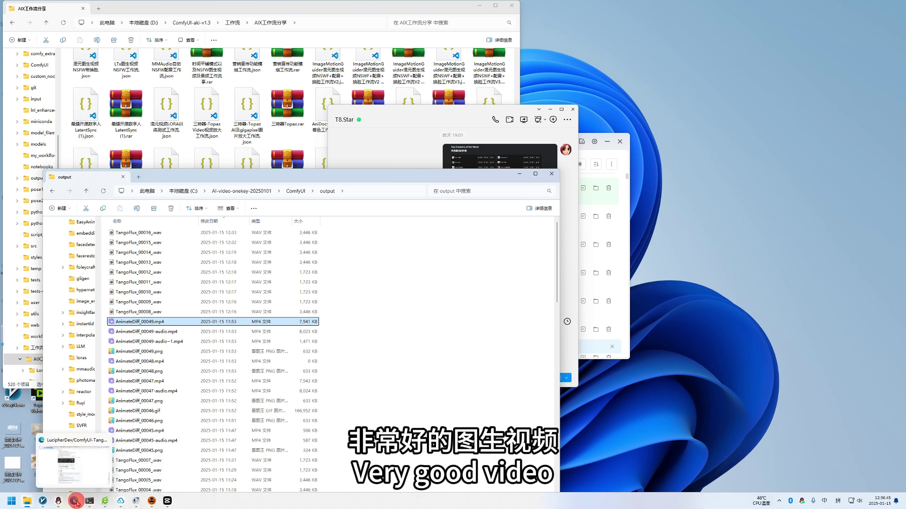
{"action": "mouse_move", "coordinate": [84, 488]}
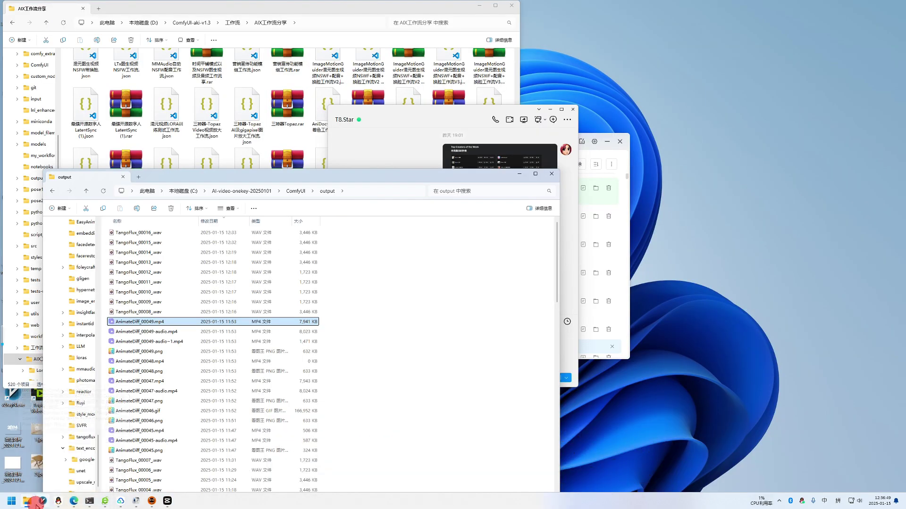
{"action": "mouse_move", "coordinate": [105, 502]}
{"action": "left_click", "coordinate": [143, 467]}
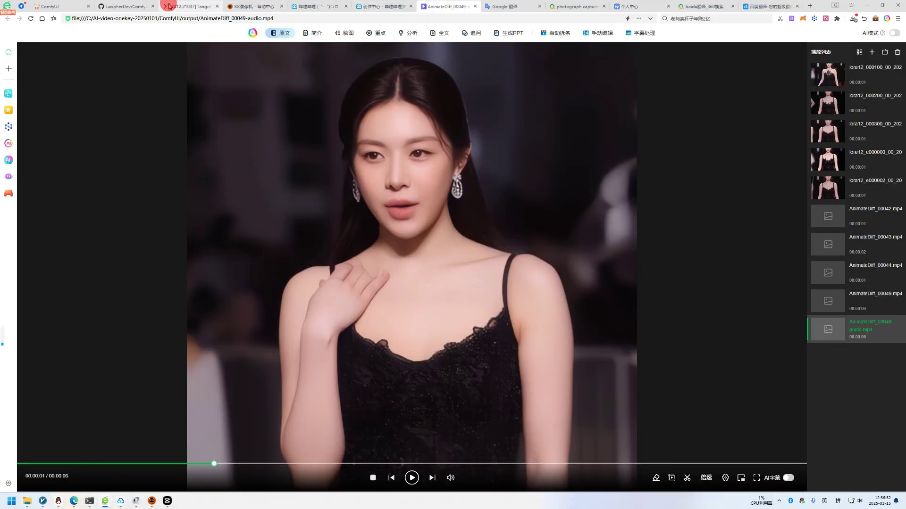
- Switch to the ComfyUI-TangoFlux GitHub repository, check the dependencies in requirements.txt and return to the repository's main page
{"action": "left_click", "coordinate": [121, 6]}
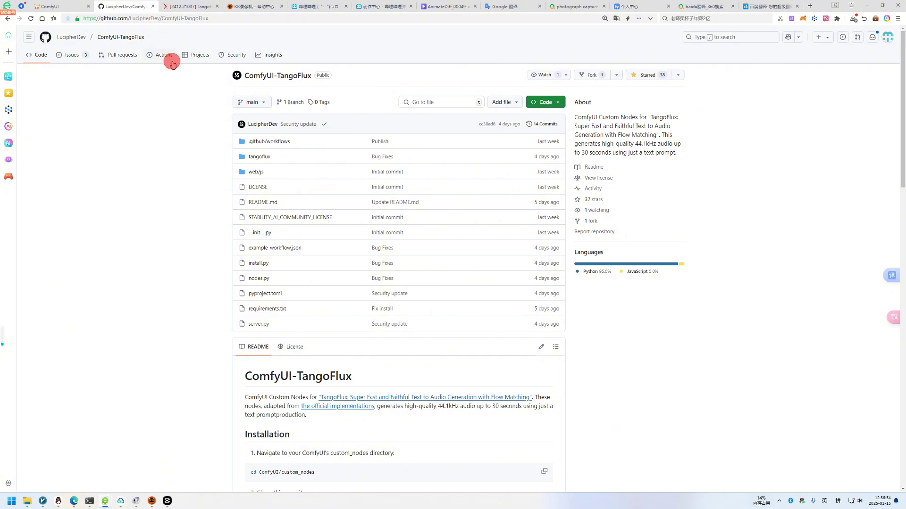
{"action": "scroll", "coordinate": [180, 125], "scroll_direction": "down", "scroll_amount": 2}
{"action": "scroll", "coordinate": [217, 127], "scroll_direction": "up", "scroll_amount": 2}
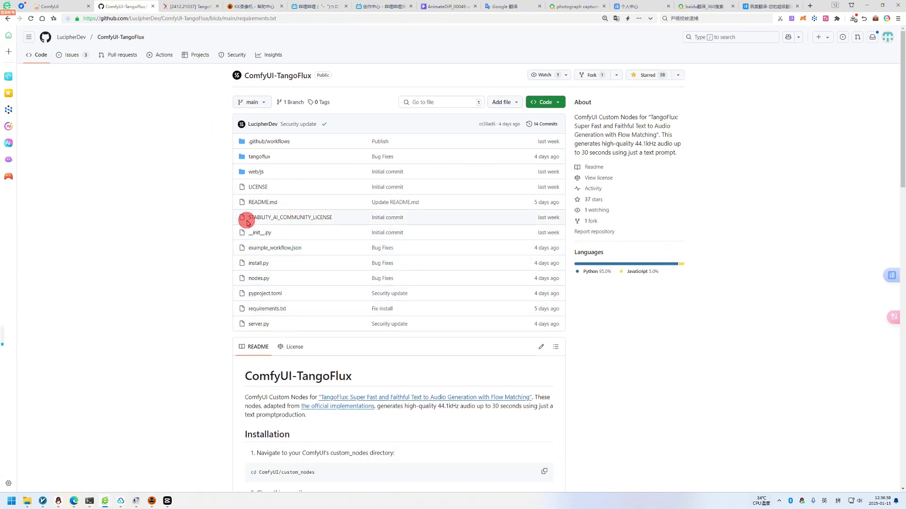
{"action": "left_click", "coordinate": [267, 309]}
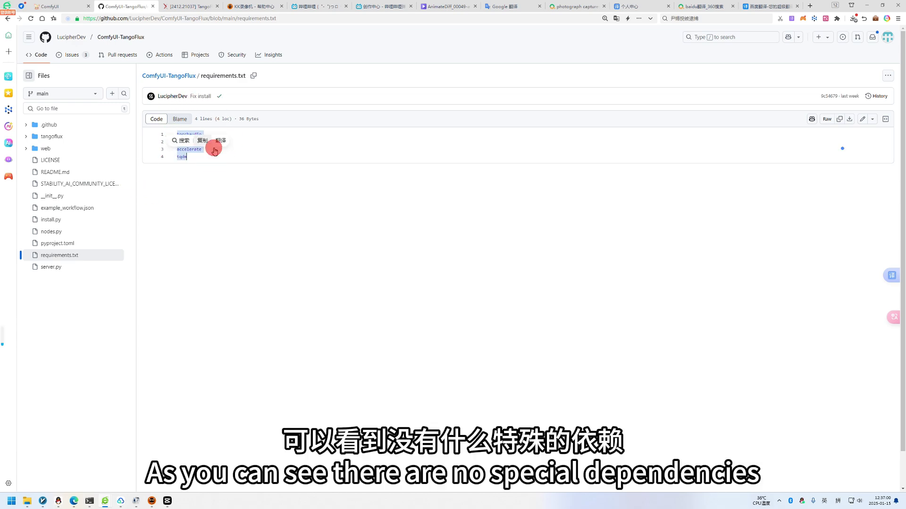
{"action": "left_click", "coordinate": [7, 18]}
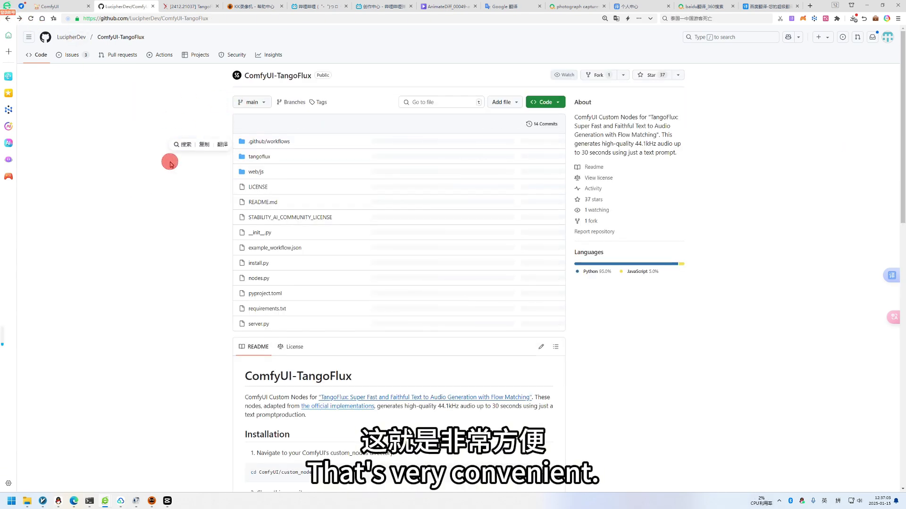
- Read the README's Installation section and highlight the python install.py command
{"action": "scroll", "coordinate": [527, 157], "scroll_direction": "down", "scroll_amount": 1}
{"action": "scroll", "coordinate": [502, 145], "scroll_direction": "down", "scroll_amount": 2}
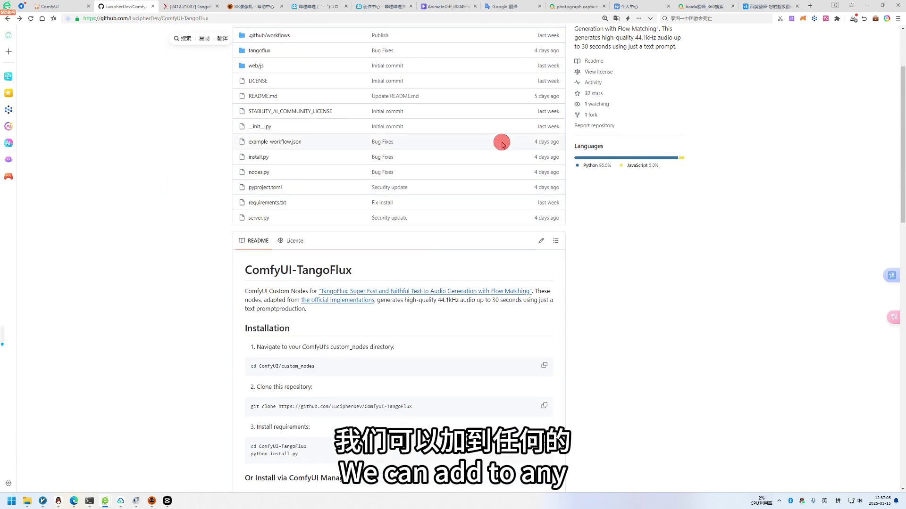
{"action": "scroll", "coordinate": [279, 273], "scroll_direction": "down", "scroll_amount": 5}
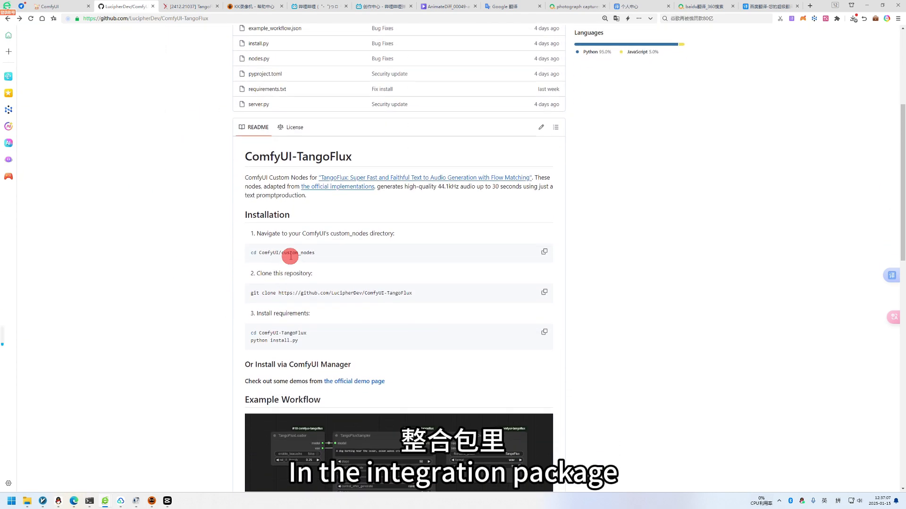
{"action": "scroll", "coordinate": [275, 229], "scroll_direction": "down", "scroll_amount": 1}
{"action": "left_click_drag", "start_coordinate": [369, 204], "coordinate": [239, 202]}
{"action": "left_click", "coordinate": [387, 260]}
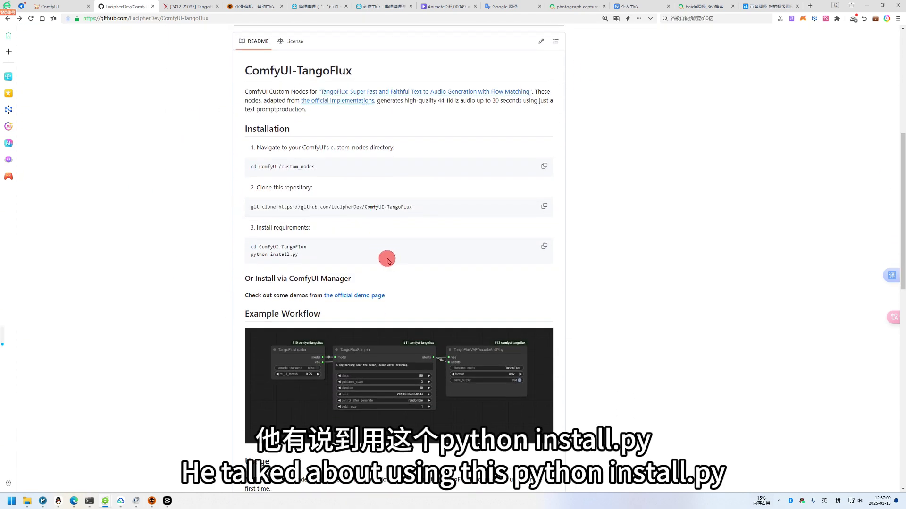
{"action": "left_click_drag", "start_coordinate": [272, 255], "coordinate": [256, 255]}
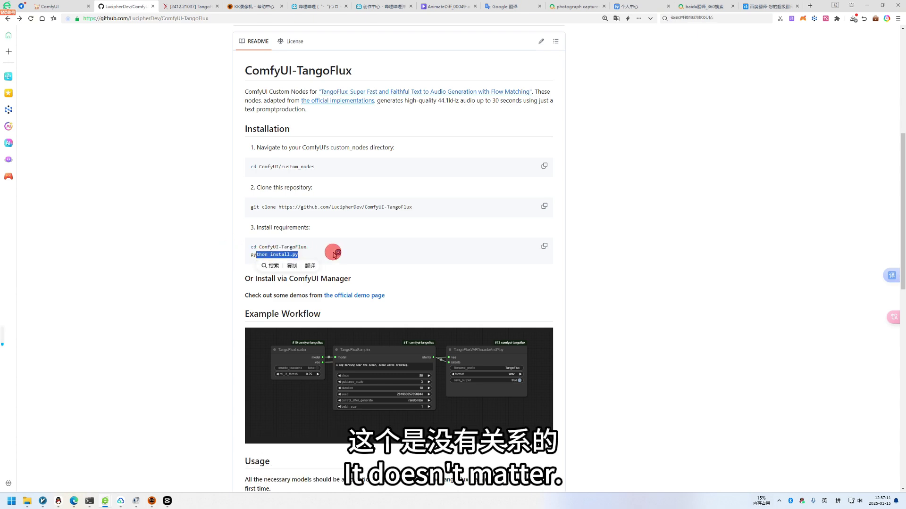
- Read the README's Usage section and highlight the text encoders' target folder under Manual Download
{"action": "scroll", "coordinate": [309, 248], "scroll_direction": "down", "scroll_amount": 1}
{"action": "scroll", "coordinate": [330, 259], "scroll_direction": "down", "scroll_amount": 8}
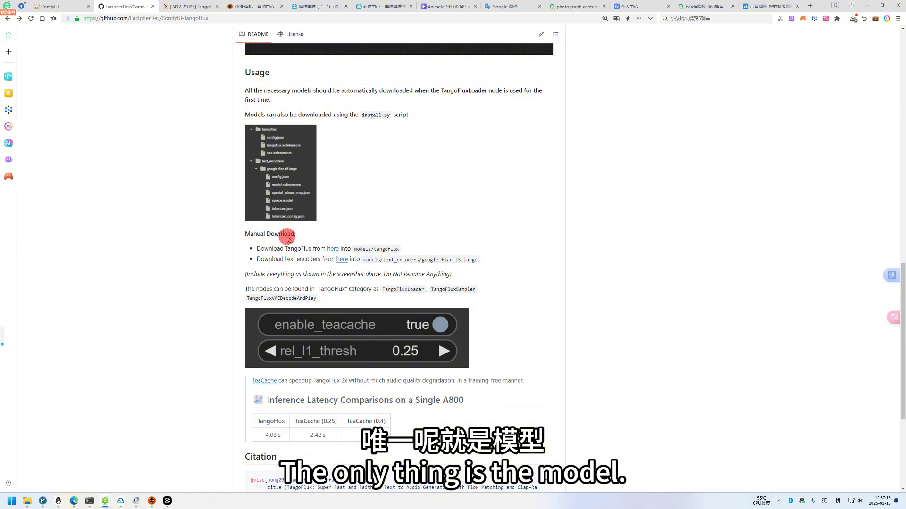
{"action": "left_click_drag", "start_coordinate": [443, 274], "coordinate": [358, 259]}
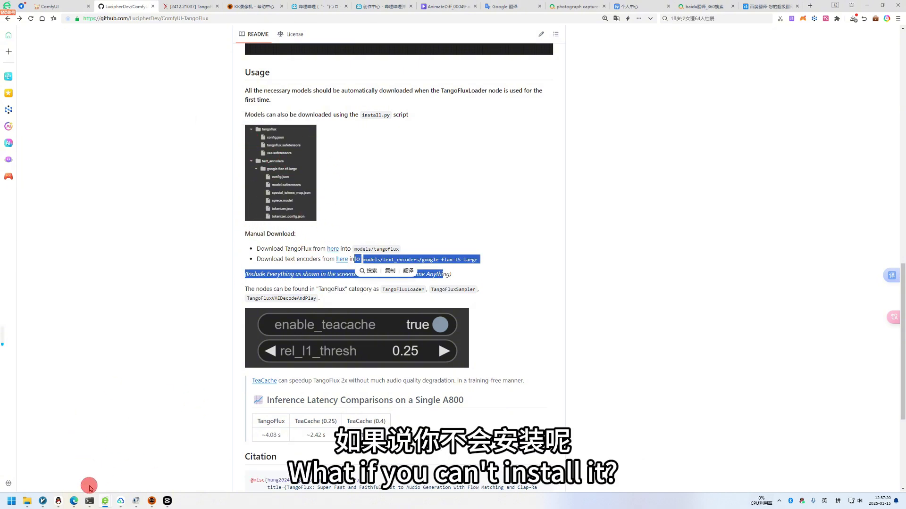
- Show the cloud drive's TangoFlux models folder, minimize it and clear the README text selection
{"action": "left_click", "coordinate": [121, 503]}
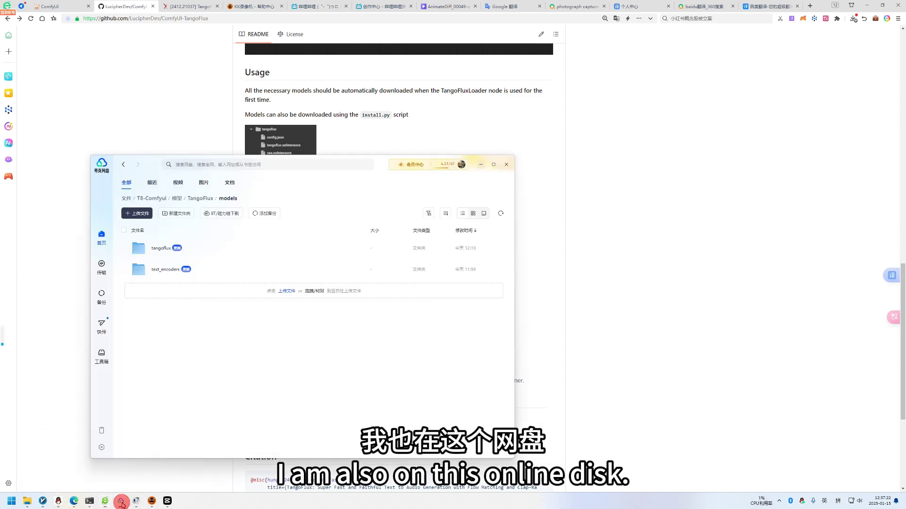
{"action": "left_click", "coordinate": [481, 165]}
{"action": "left_click", "coordinate": [588, 325]}
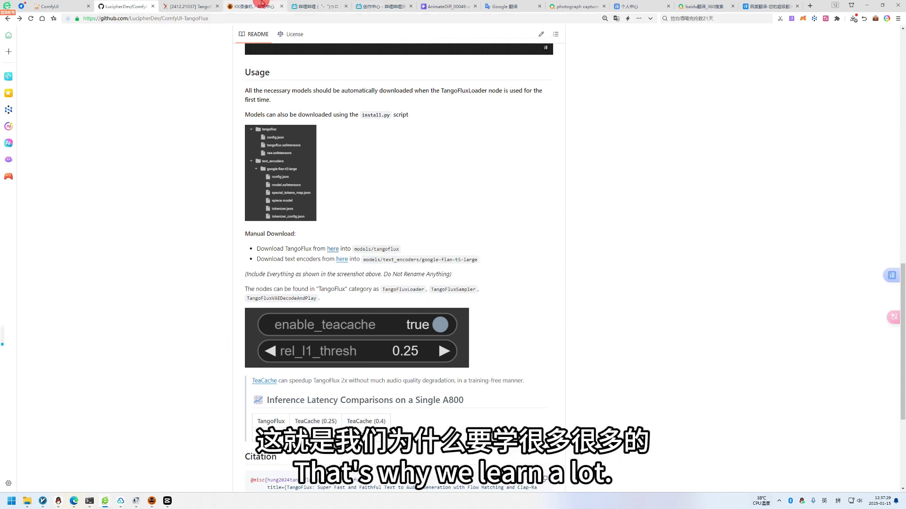
- Highlight the text encoder download line in the README again and clear the selection
{"action": "mouse_move", "coordinate": [198, 2]}
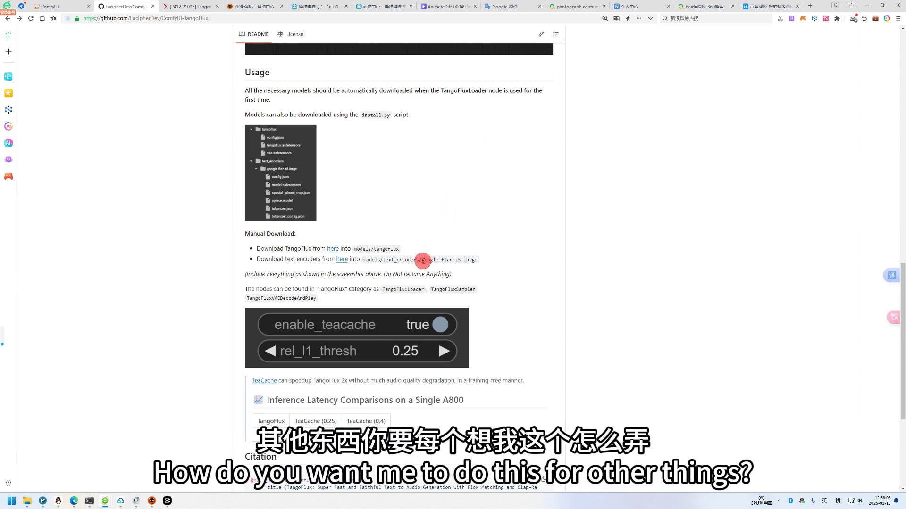
{"action": "left_click_drag", "start_coordinate": [422, 261], "coordinate": [296, 257]}
{"action": "left_click", "coordinate": [531, 237]}
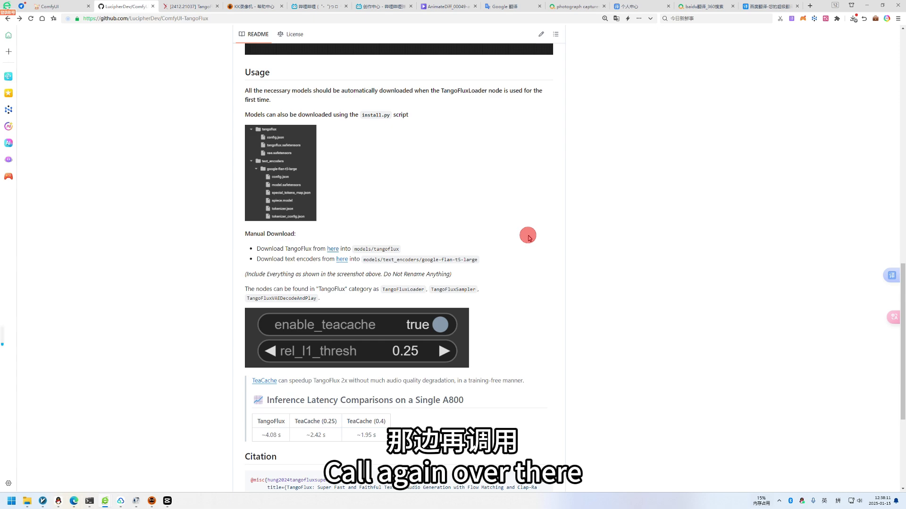
- Return to the ComfyUI page and look over the entire workflow, from the TangoFlux groups to the Hunyuan video nodes
{"action": "left_click", "coordinate": [50, 6]}
{"action": "scroll", "coordinate": [267, 160], "scroll_direction": "down", "scroll_amount": 5}
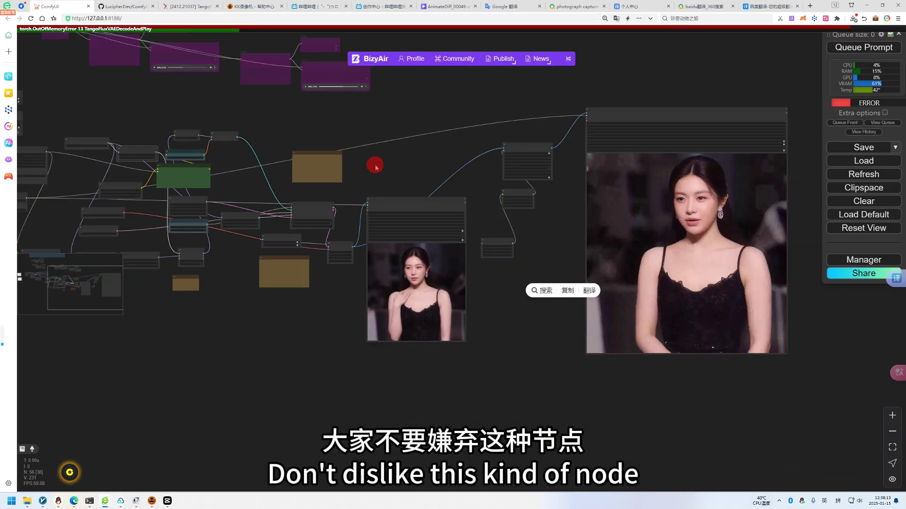
{"action": "left_click_drag", "start_coordinate": [388, 171], "coordinate": [429, 178]}
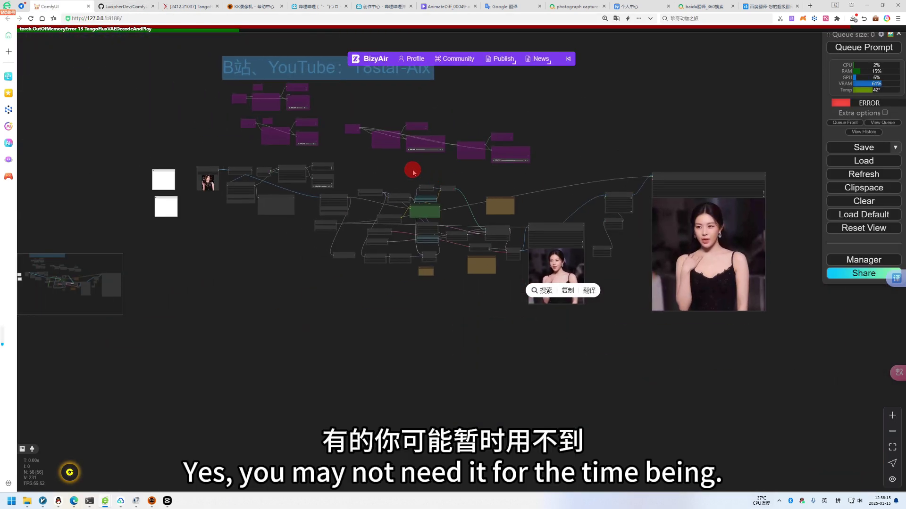
{"action": "scroll", "coordinate": [351, 185], "scroll_direction": "up", "scroll_amount": 6}
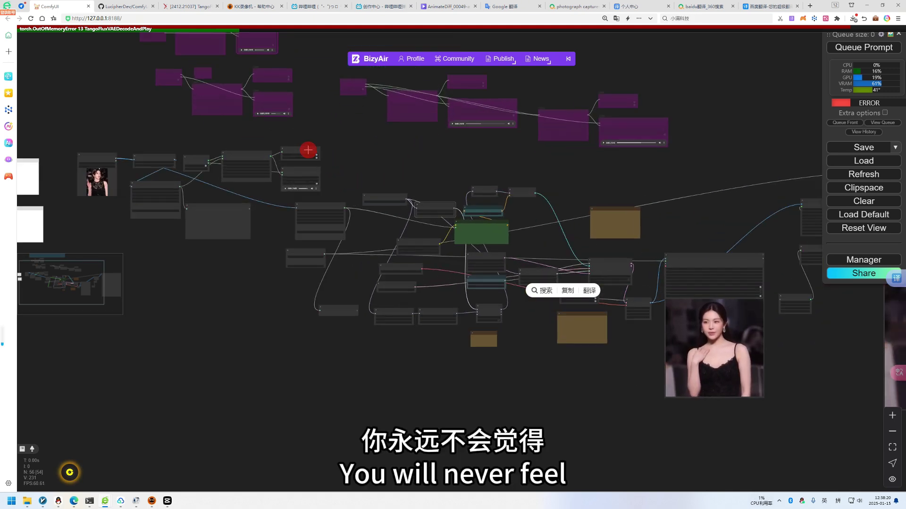
{"action": "mouse_move", "coordinate": [307, 149]}
{"action": "left_mouse_down"}
{"action": "mouse_move", "coordinate": [312, 142]}
{"action": "mouse_move", "coordinate": [316, 149]}
{"action": "left_mouse_up"}
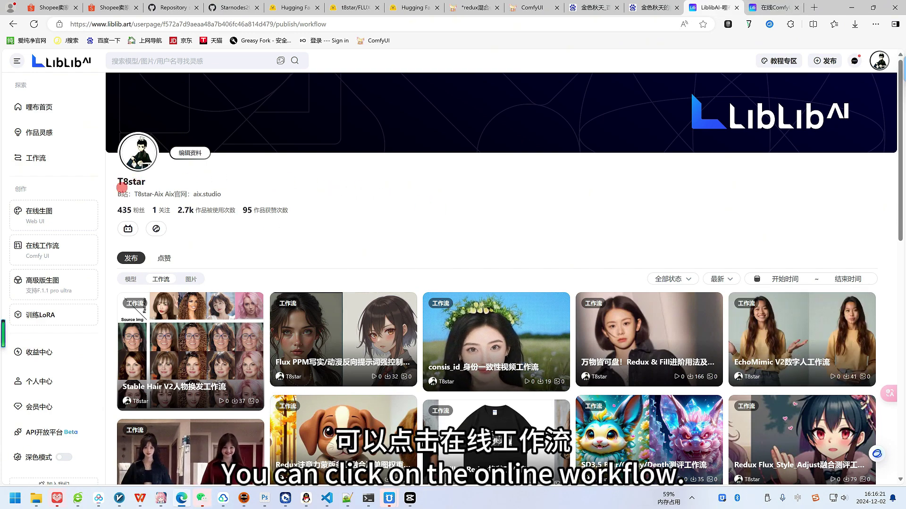
- Open the online ComfyUI workflow editor from the LiblibAI profile page
{"action": "left_click", "coordinate": [52, 249]}
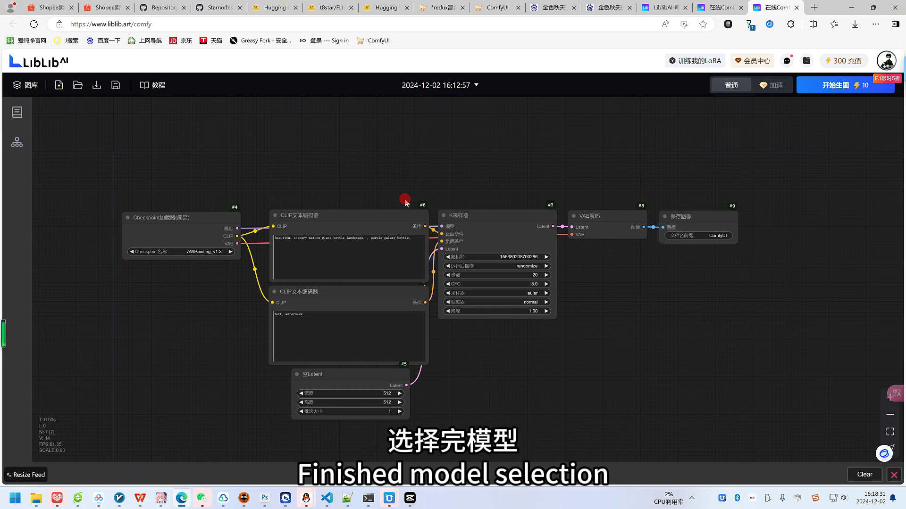